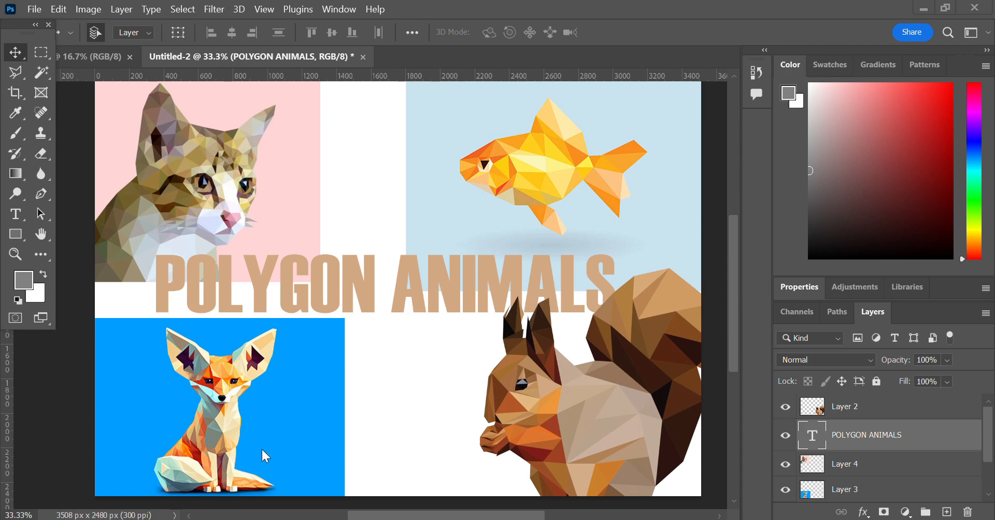
Copy the enlarged hawksbill turtle photo from the Google image results in Chrome and return to Photoshop
{"action": "key", "text": "alt+Tab"}
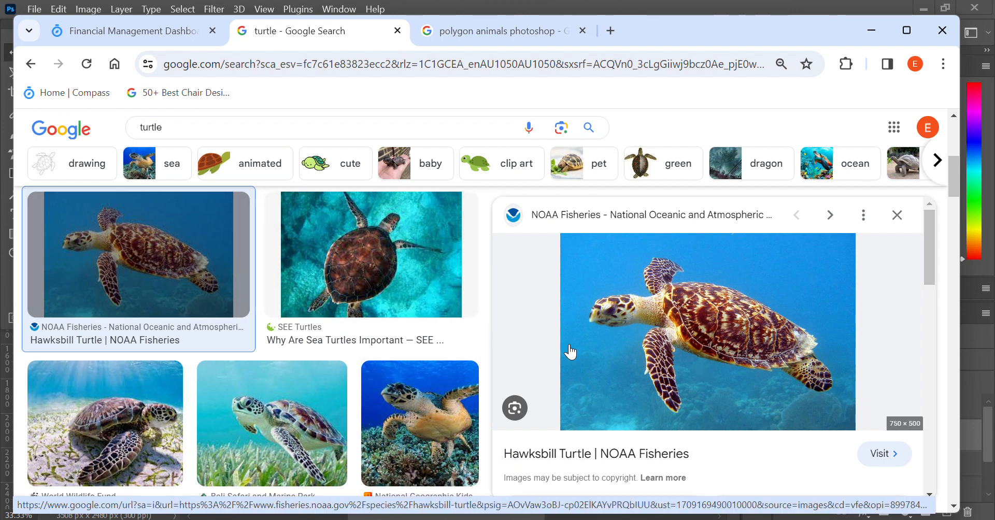
{"action": "right_click", "coordinate": [696, 308]}
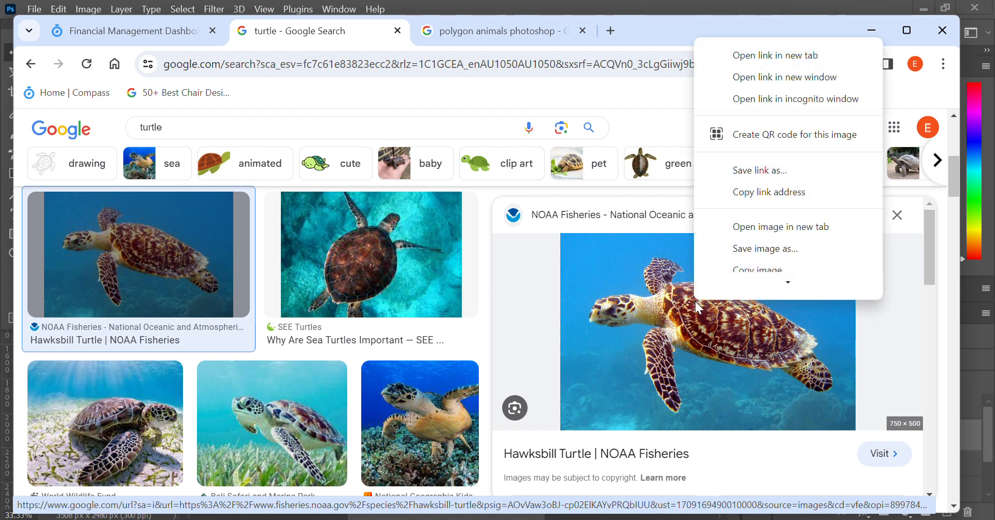
{"action": "scroll", "coordinate": [749, 233], "scroll_direction": "down", "scroll_amount": 1}
{"action": "left_click", "coordinate": [750, 235]}
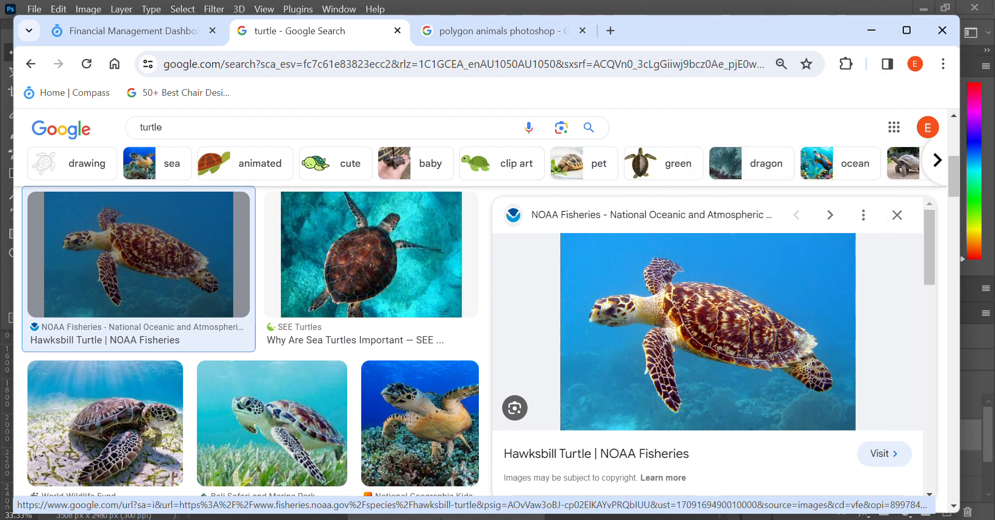
{"action": "key", "text": "alt+Tab"}
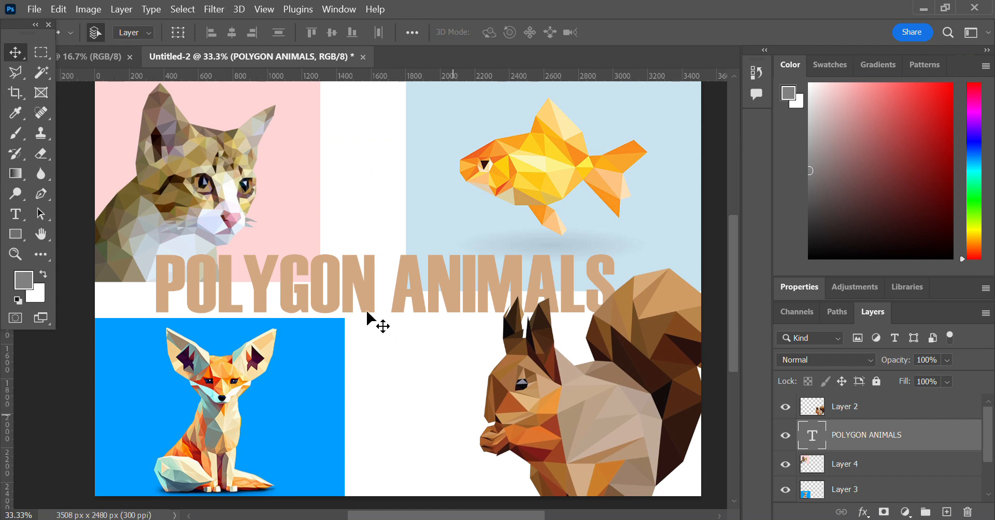
Create a new A4 print document in landscape orientation at 300 pixels per inch
{"action": "left_click", "coordinate": [34, 9]}
{"action": "left_click", "coordinate": [39, 22]}
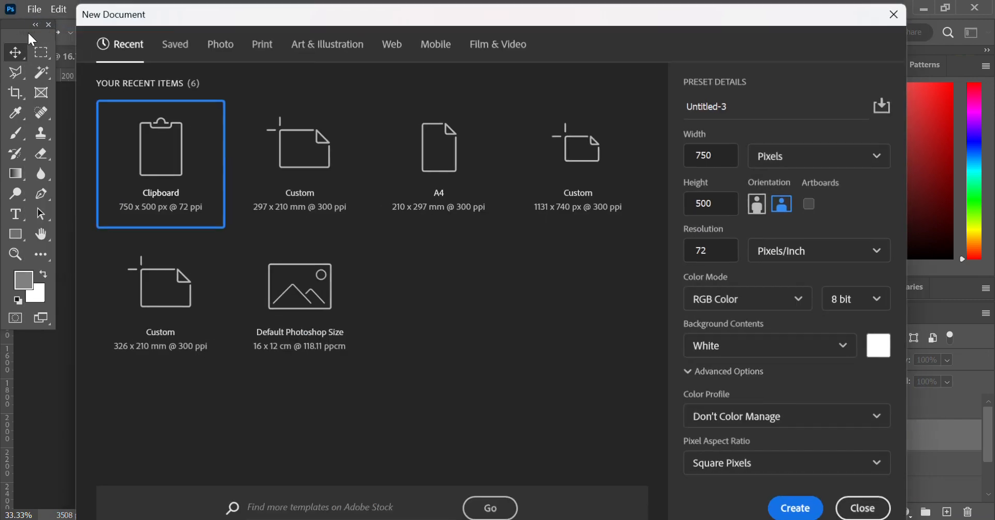
{"action": "left_click", "coordinate": [256, 42]}
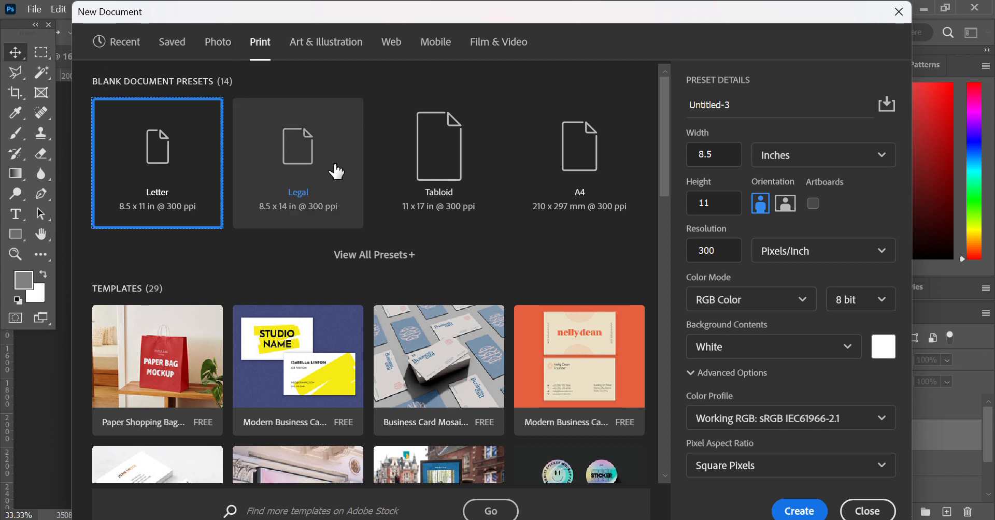
{"action": "left_click", "coordinate": [575, 164]}
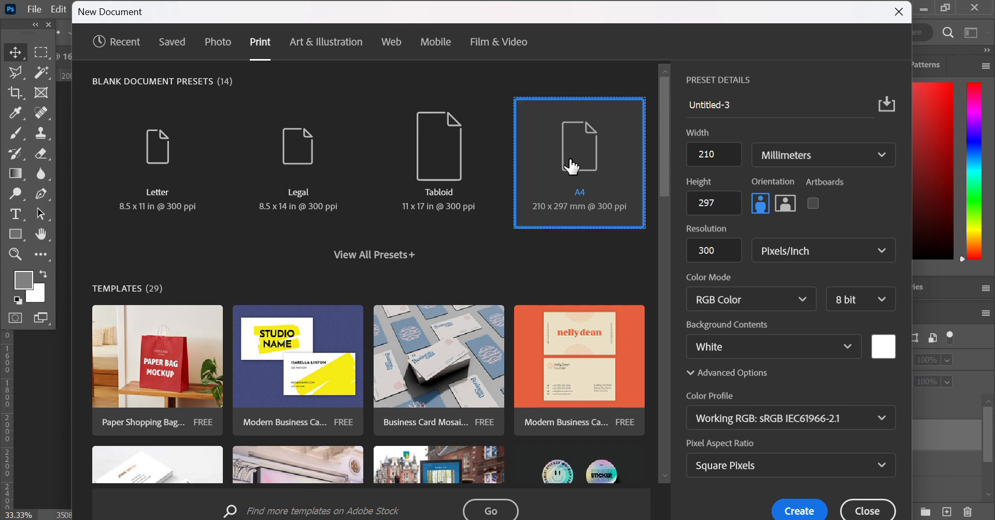
{"action": "left_click", "coordinate": [786, 207]}
{"action": "left_click", "coordinate": [806, 511]}
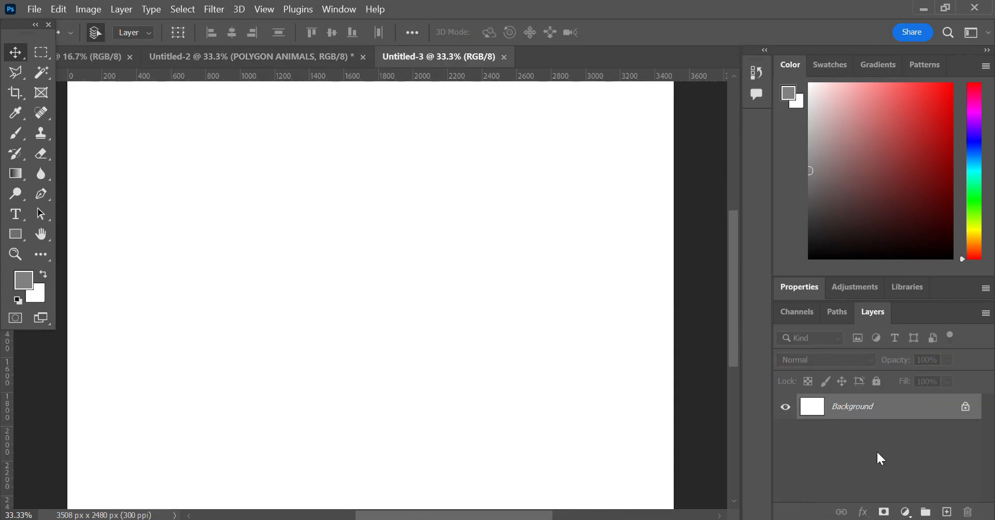
Paste the copied turtle photo into the new document as its own layer
{"action": "key", "text": "ctrl+v"}
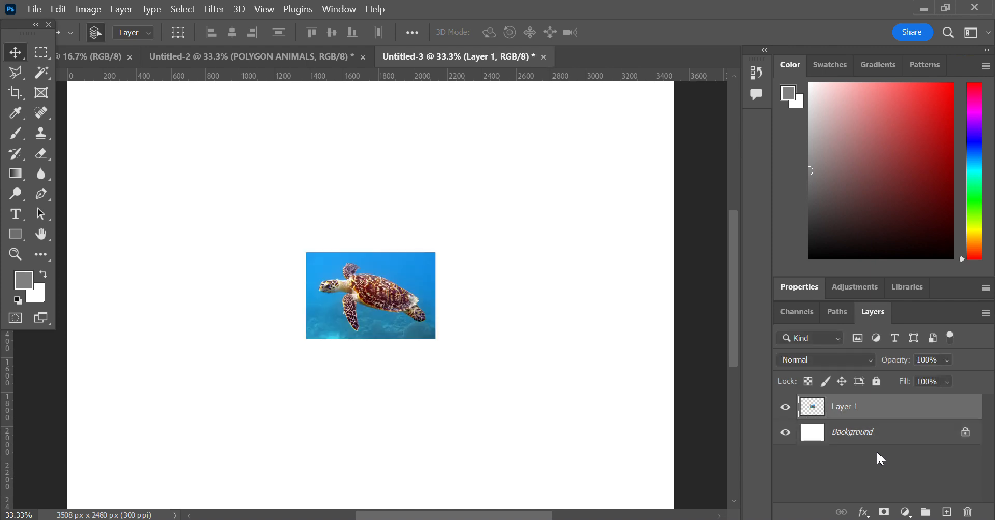
{"action": "left_click", "coordinate": [18, 261]}
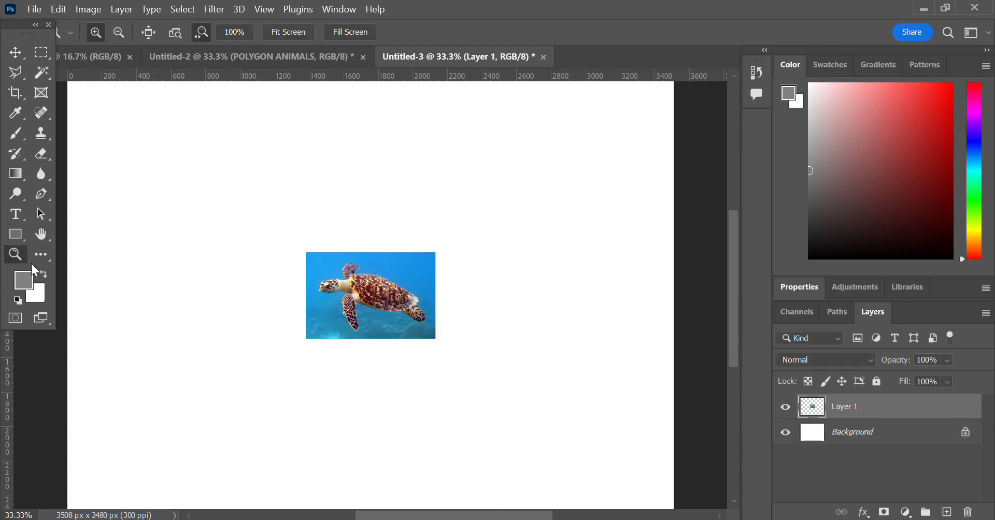
{"action": "mouse_move", "coordinate": [258, 336]}
{"action": "left_mouse_down"}
{"action": "mouse_move", "coordinate": [271, 331]}
{"action": "mouse_move", "coordinate": [249, 330]}
{"action": "mouse_move", "coordinate": [391, 332]}
{"action": "mouse_move", "coordinate": [203, 337]}
{"action": "mouse_move", "coordinate": [318, 328]}
{"action": "mouse_move", "coordinate": [253, 331]}
{"action": "left_mouse_up"}
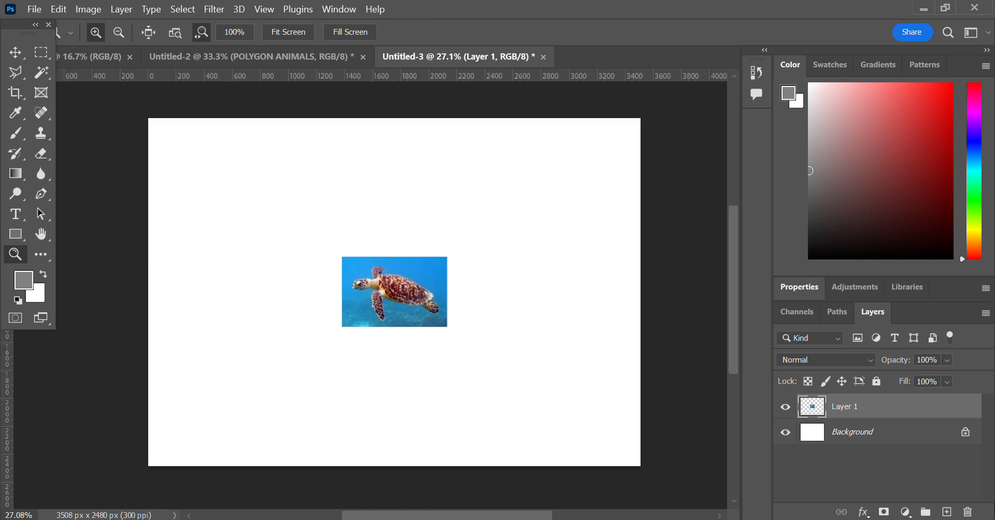
Scale the pasted turtle photo to about 507% so it covers the whole canvas, and duplicate its layer
{"action": "left_click", "coordinate": [56, 10]}
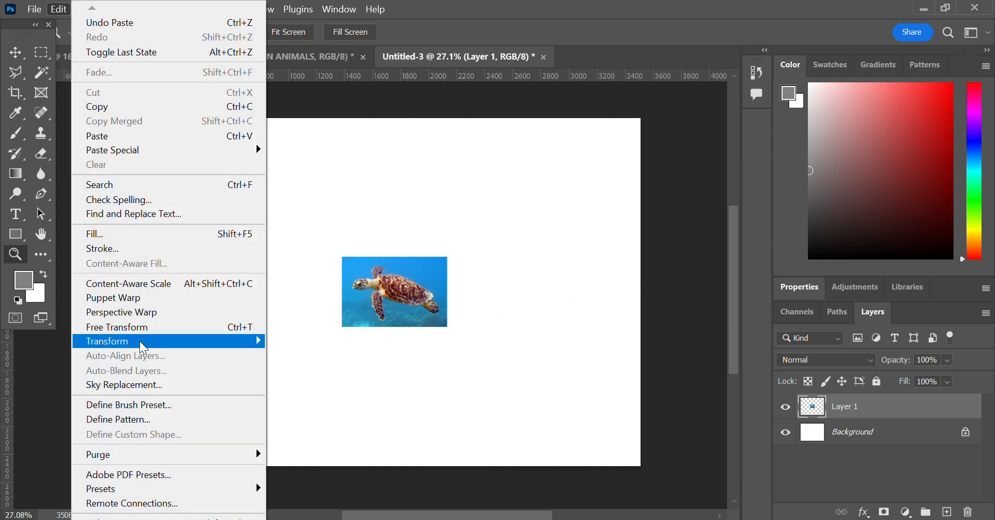
{"action": "mouse_move", "coordinate": [143, 344]}
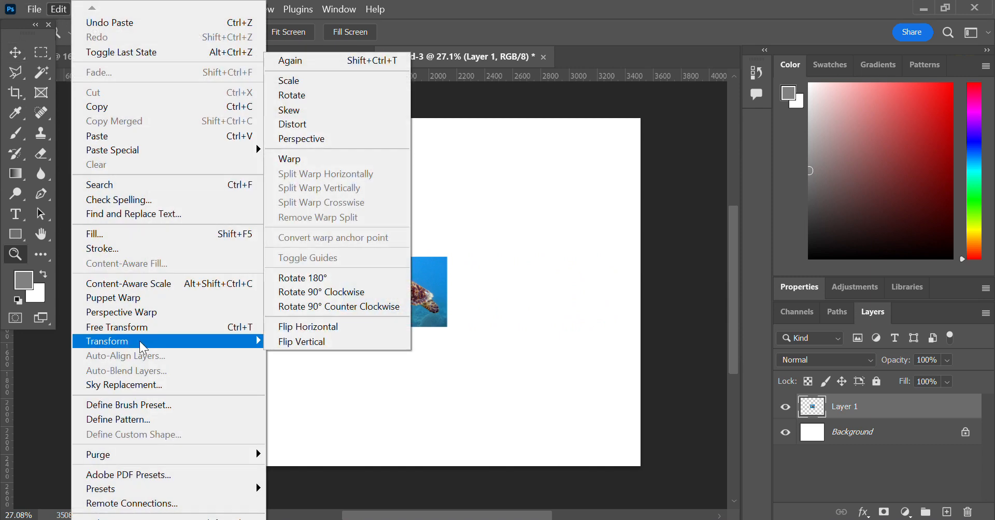
{"action": "left_click", "coordinate": [316, 81]}
{"action": "left_click_drag", "start_coordinate": [341, 258], "coordinate": [126, 142]}
{"action": "left_click_drag", "start_coordinate": [449, 357], "coordinate": [660, 497]}
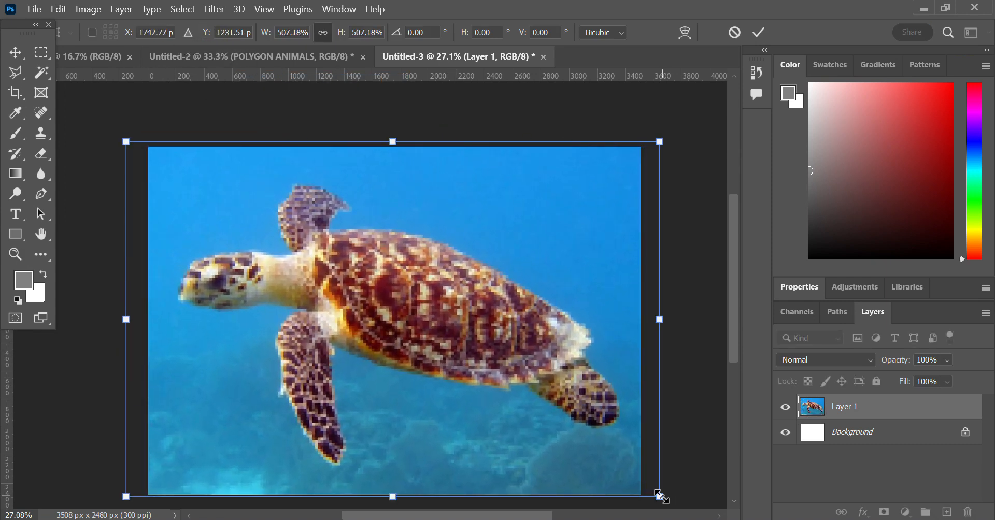
{"action": "key", "text": "Return"}
{"action": "key", "text": "z"}
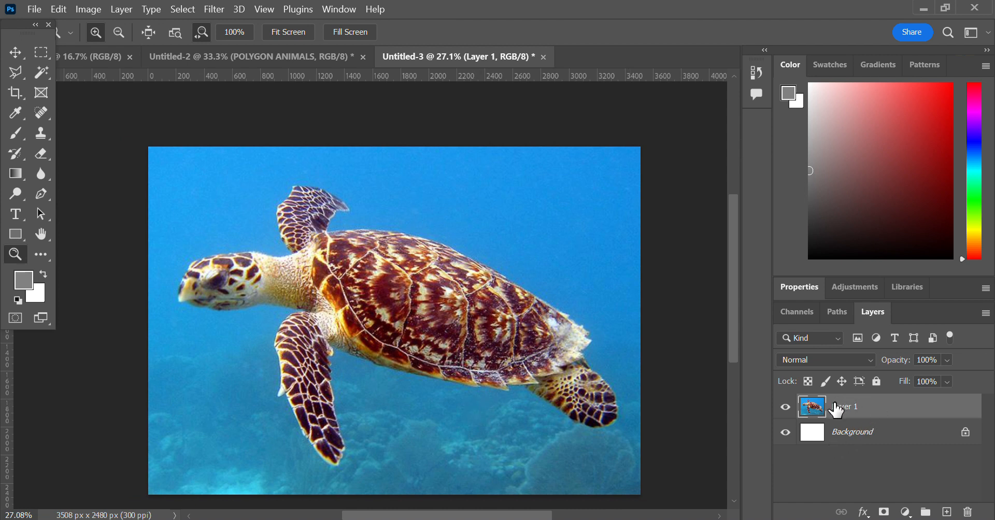
{"action": "left_click_drag", "start_coordinate": [836, 411], "coordinate": [947, 512]}
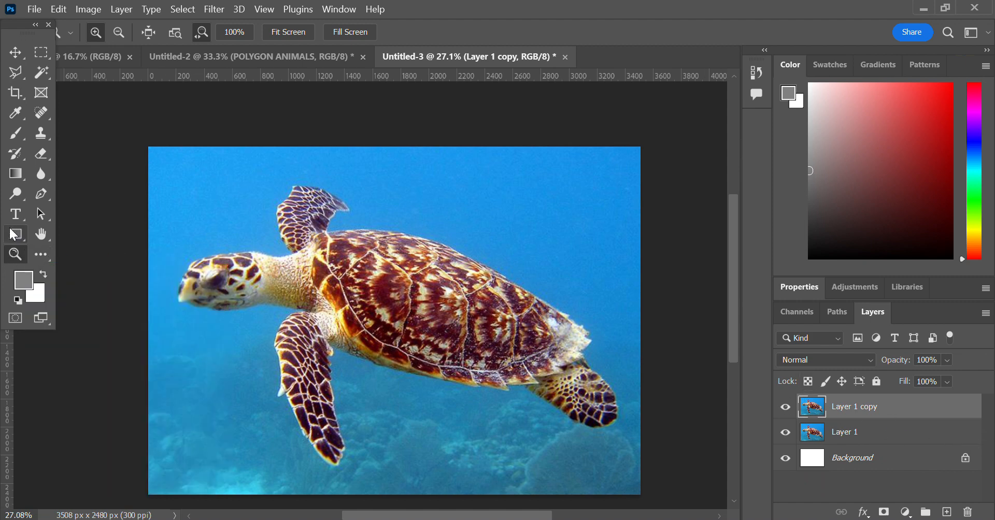
Select a four-sided patch along the upper edge of the turtle's shell with the Polygonal Lasso on the duplicated layer
{"action": "left_click_drag", "start_coordinate": [492, 272], "coordinate": [542, 297]}
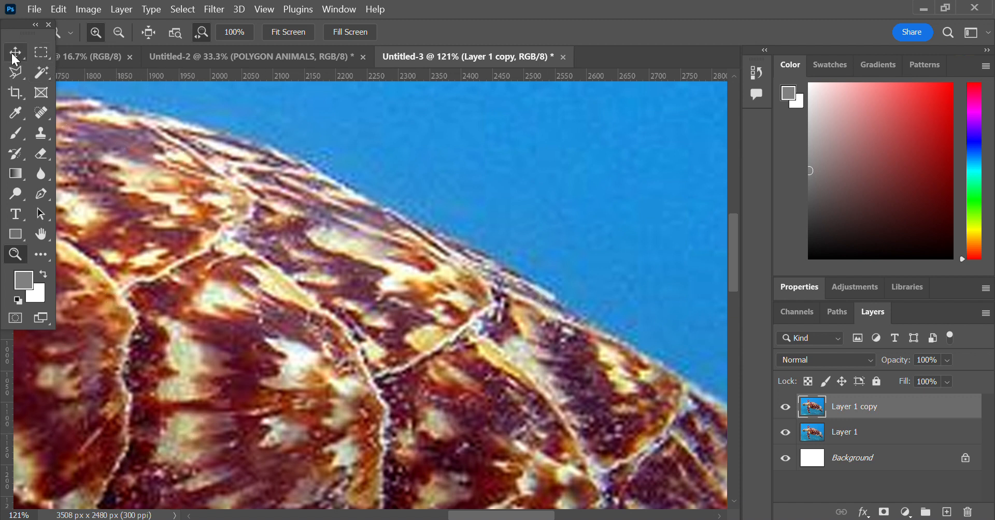
{"action": "left_click", "coordinate": [15, 75]}
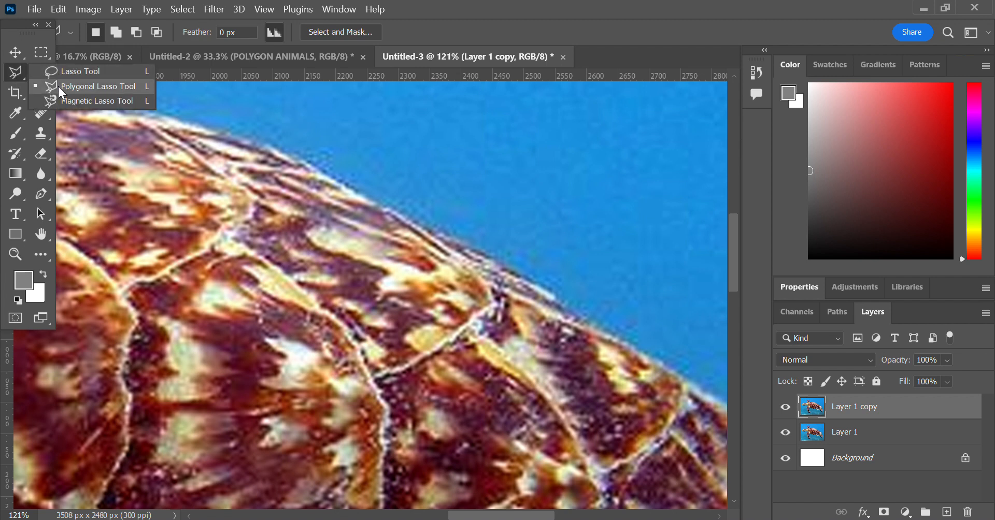
{"action": "left_click", "coordinate": [59, 87]}
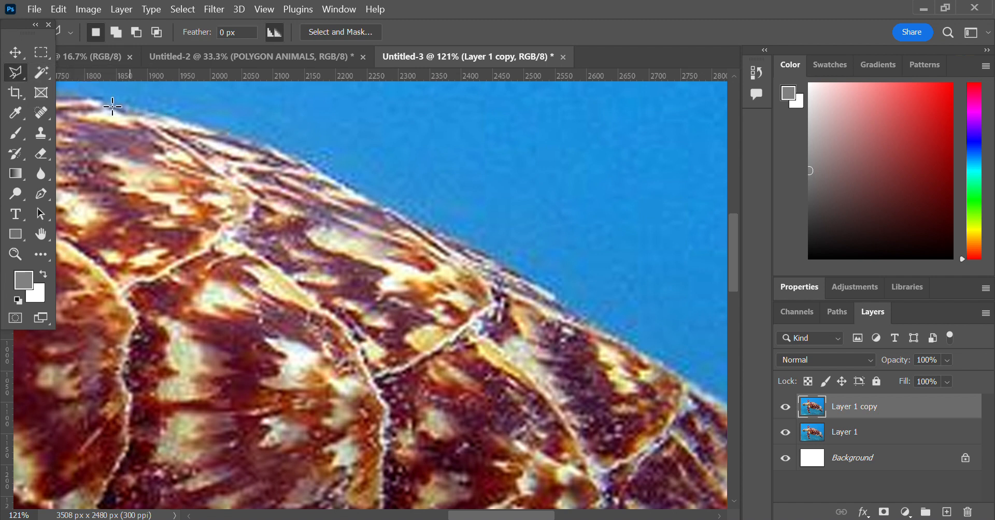
{"action": "left_click", "coordinate": [95, 100]}
{"action": "left_click", "coordinate": [285, 151]}
{"action": "left_click", "coordinate": [233, 253]}
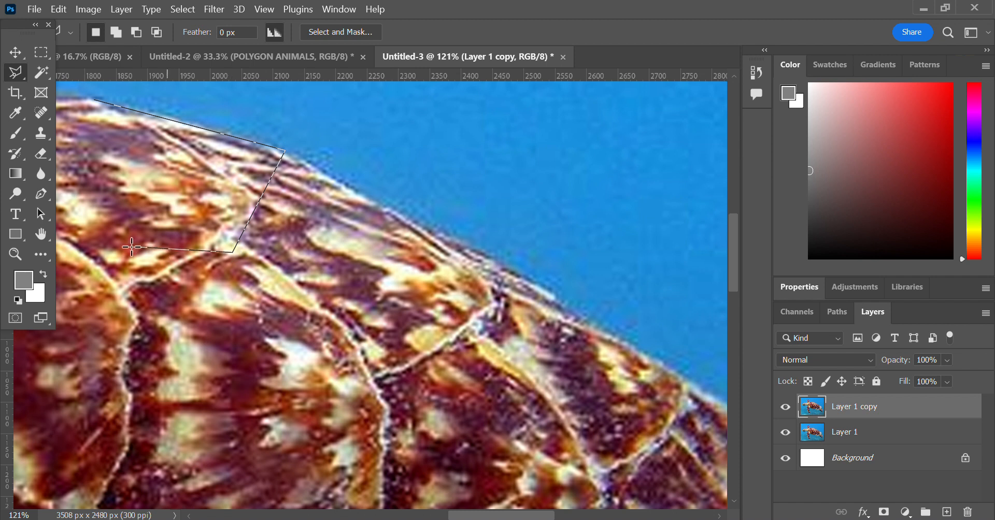
{"action": "left_click", "coordinate": [97, 245]}
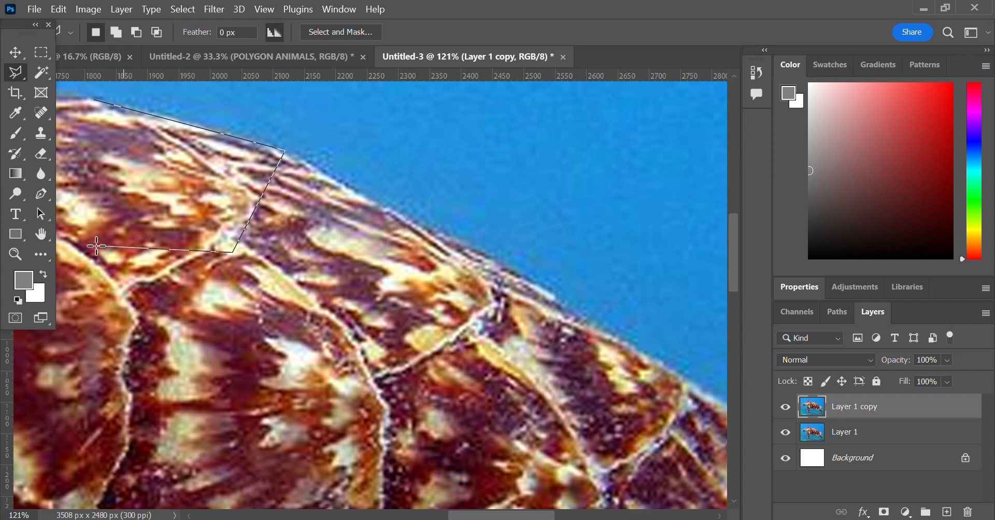
{"action": "left_click", "coordinate": [94, 100]}
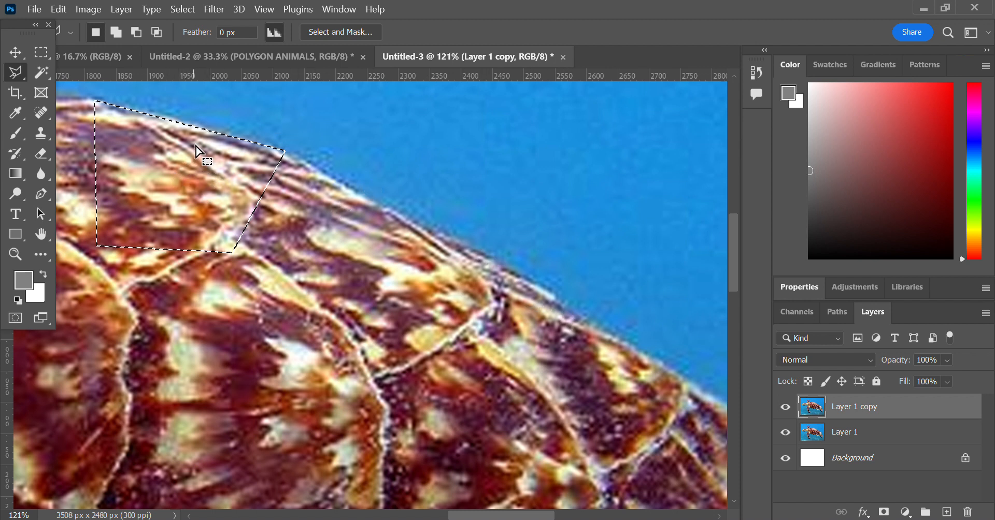
Apply the Average blur to the selected four-sided shell patch and deselect it
{"action": "left_click", "coordinate": [214, 8]}
{"action": "mouse_move", "coordinate": [243, 194]}
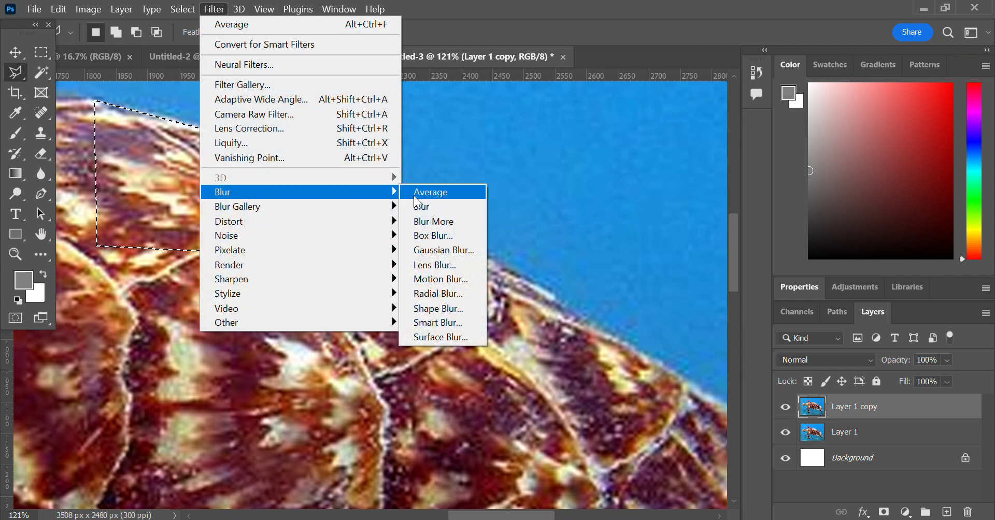
{"action": "left_click", "coordinate": [440, 194]}
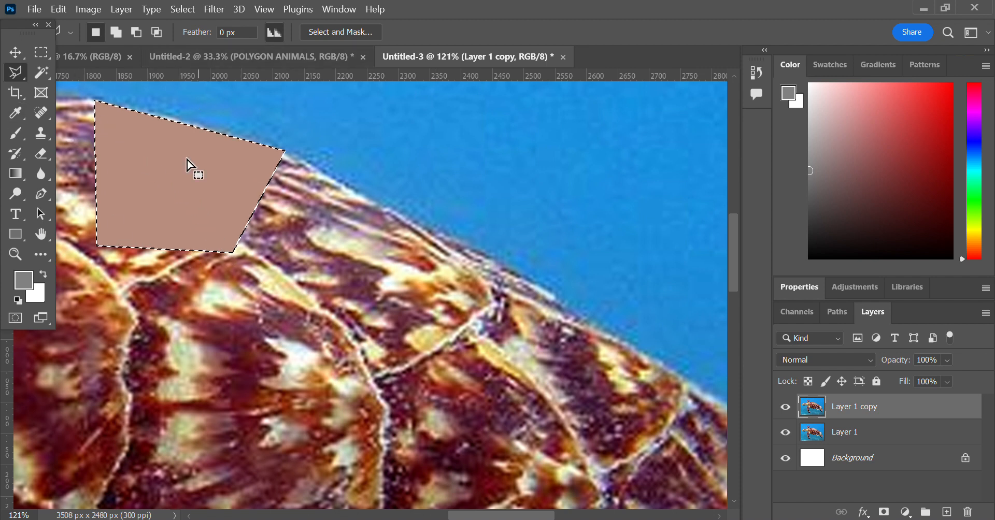
{"action": "key", "text": "ctrl+d"}
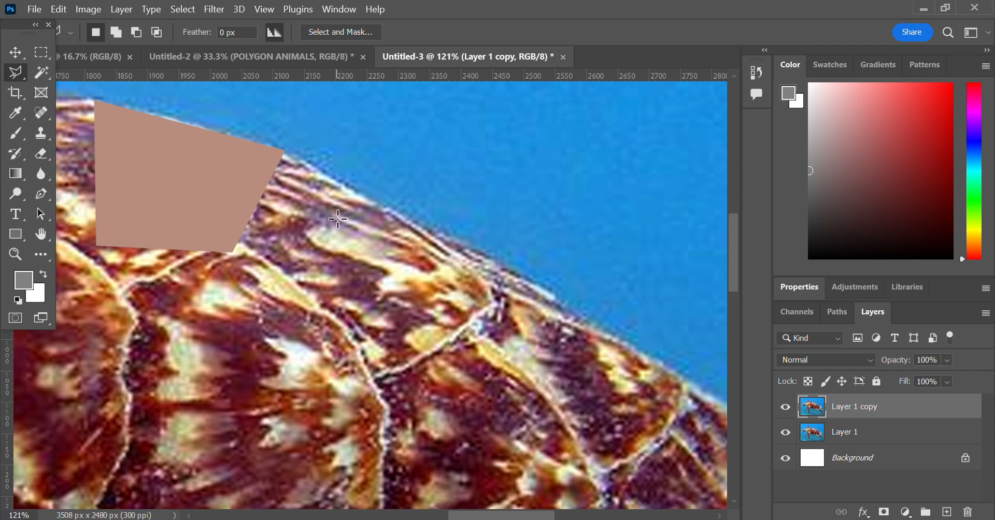
Outline a triangular shell patch sharing the first polygon's slanted edge with the Polygonal Lasso and fill it with its average colour
{"action": "left_click", "coordinate": [438, 234]}
{"action": "left_click", "coordinate": [284, 151]}
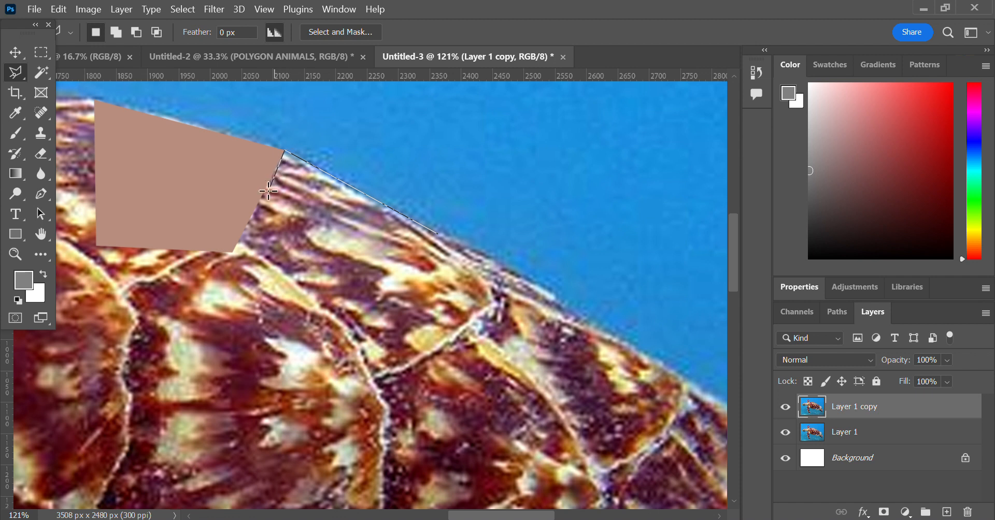
{"action": "left_click", "coordinate": [232, 254]}
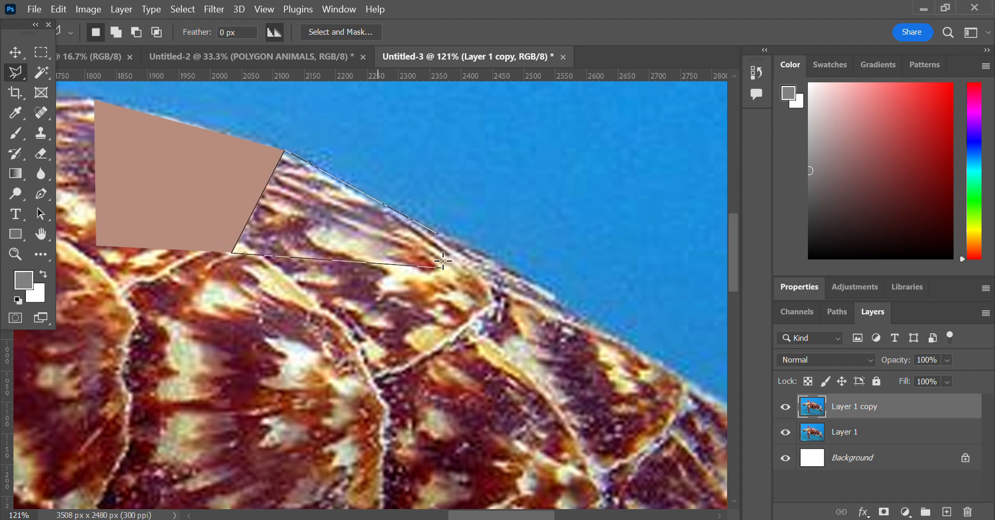
{"action": "left_click", "coordinate": [438, 235]}
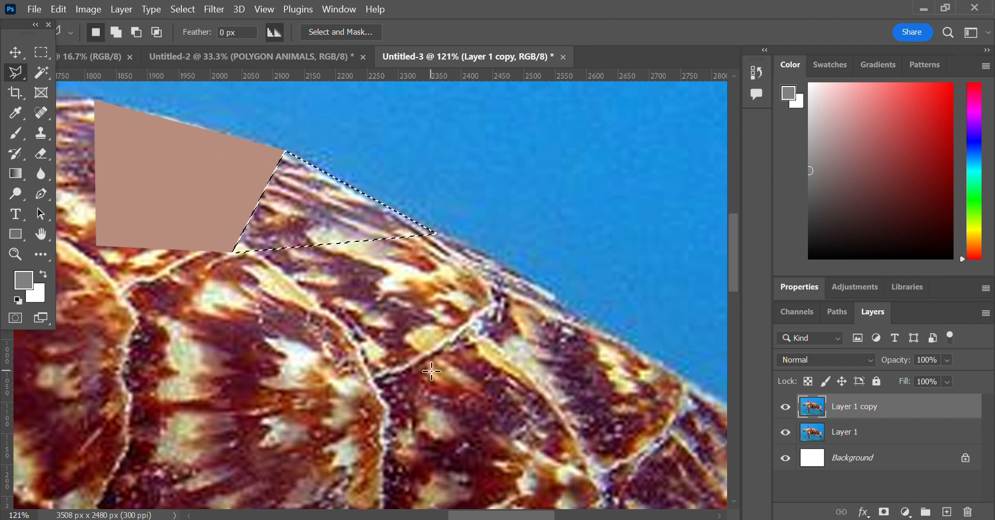
{"action": "key", "text": "ctrl+d"}
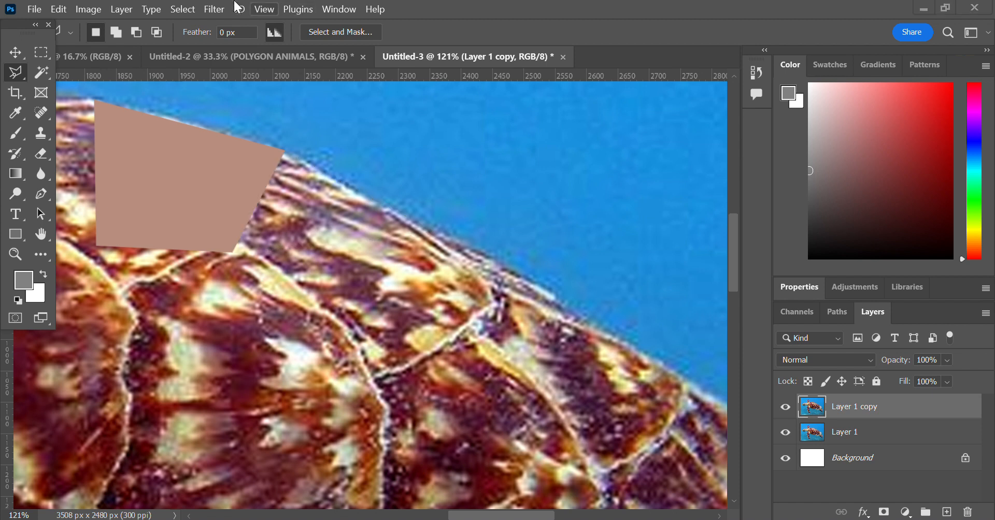
{"action": "left_click", "coordinate": [285, 151]}
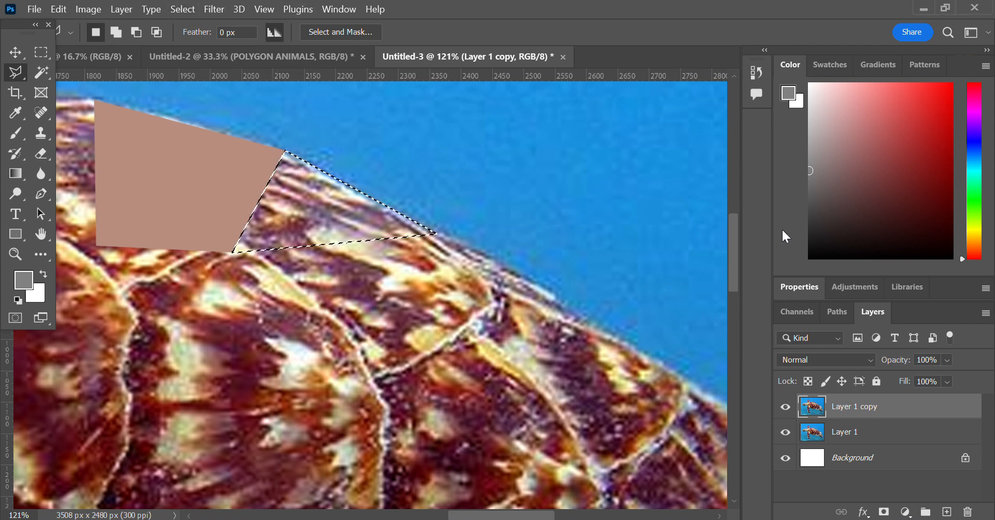
{"action": "key", "text": "alt+BackSpace"}
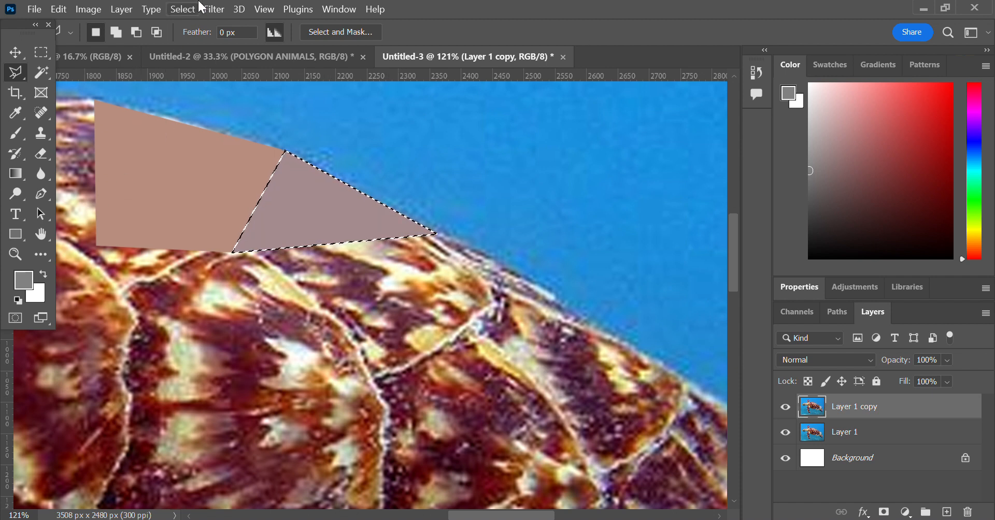
{"action": "left_click", "coordinate": [214, 10]}
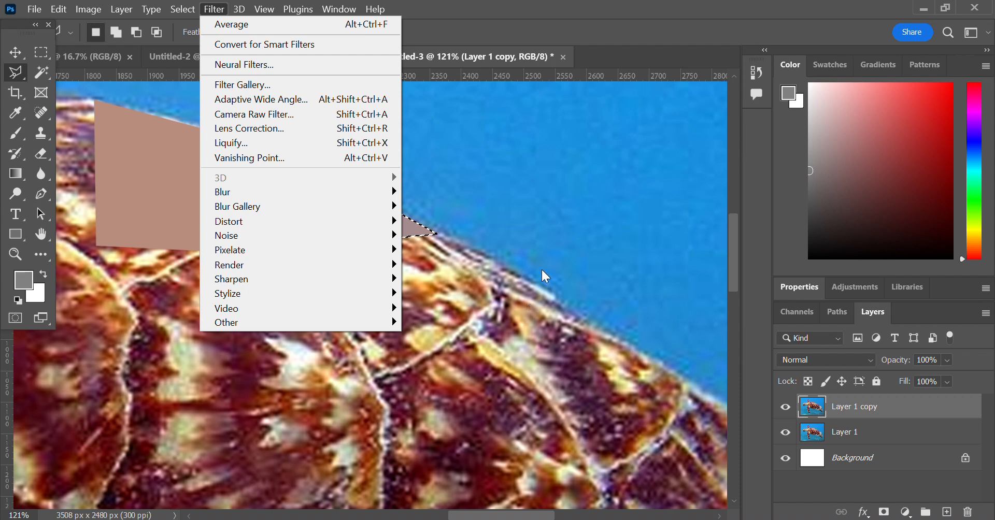
{"action": "left_click", "coordinate": [536, 290]}
Outline a four-sided shell patch directly below the averaged triangle, sharing its lower edge, with the Polygonal Lasso
{"action": "left_click", "coordinate": [566, 308]}
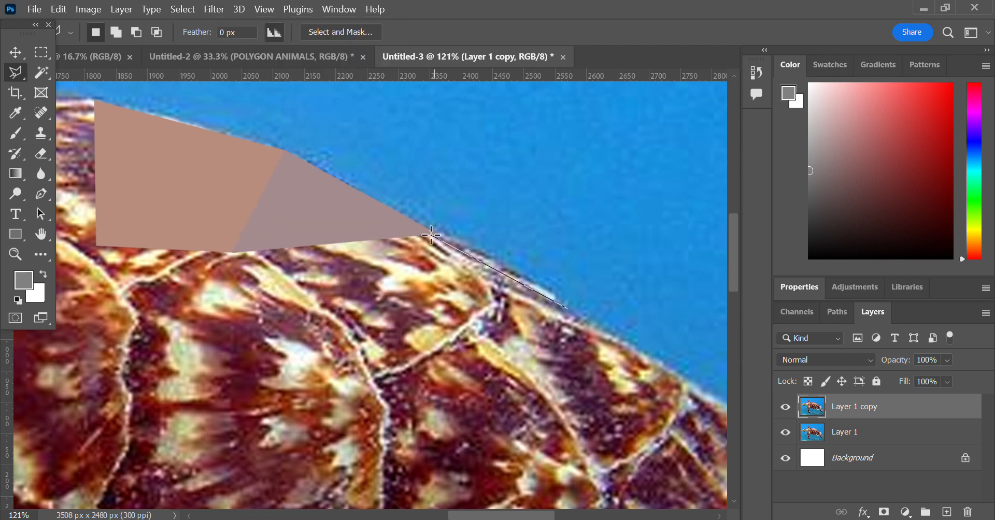
{"action": "left_click", "coordinate": [233, 252]}
{"action": "left_click", "coordinate": [389, 374]}
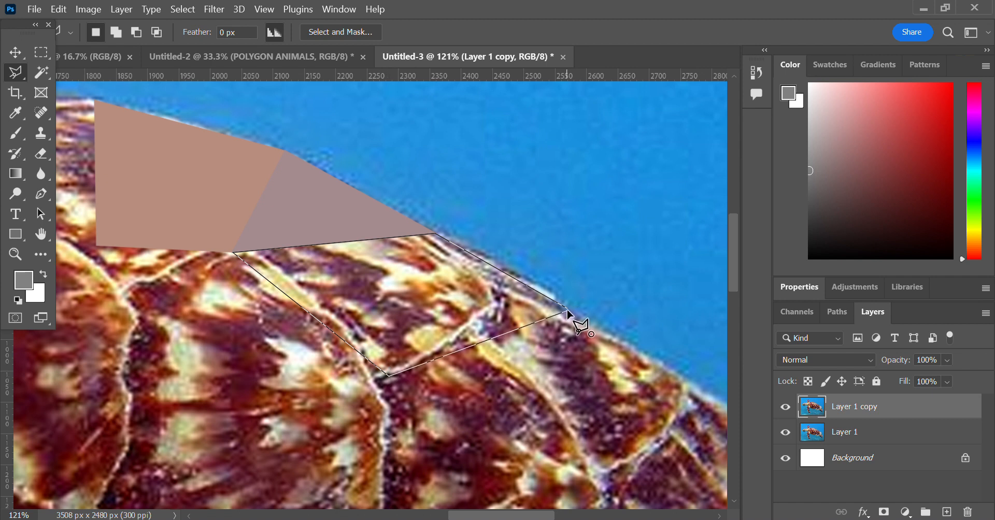
{"action": "left_click", "coordinate": [569, 314]}
{"action": "key", "text": "Delete"}
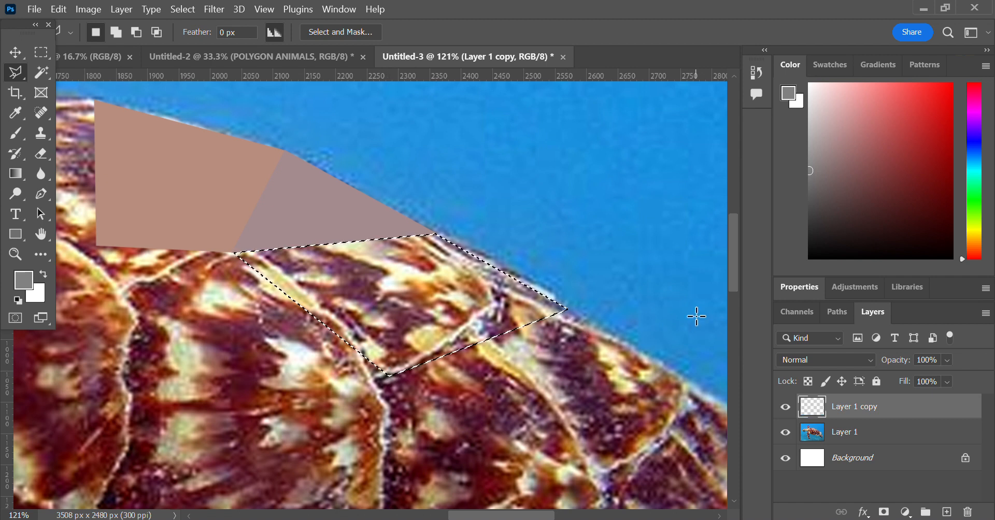
Average the selected four-sided shell patch, and outline and average the adjoining triangle along the shell's upper edge
{"action": "key", "text": "ctrl+alt+f"}
{"action": "left_click_drag", "start_coordinate": [474, 364], "coordinate": [303, 280]}
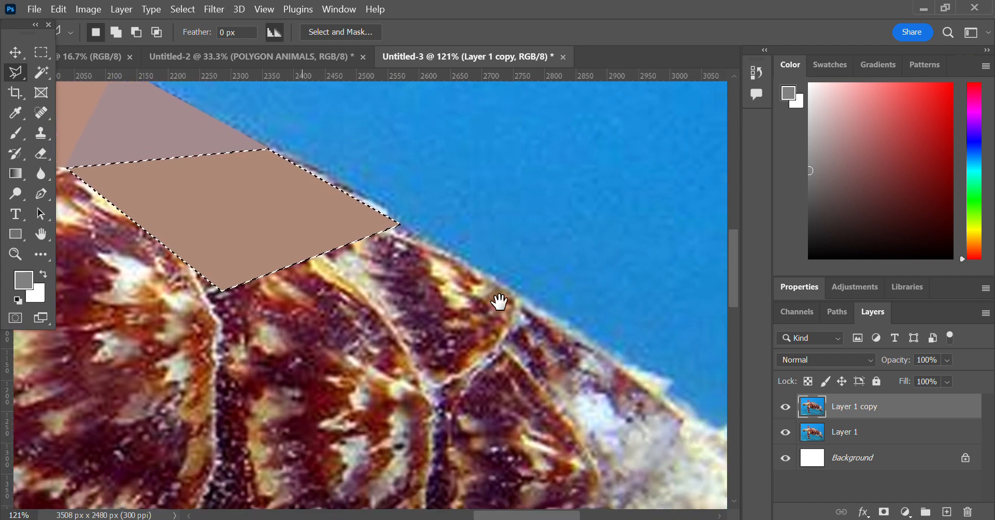
{"action": "left_click", "coordinate": [523, 300]}
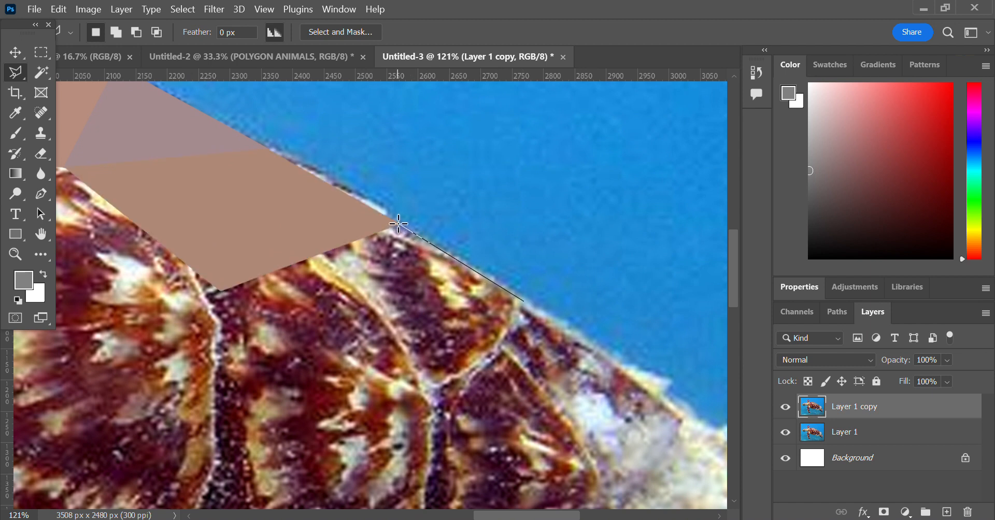
{"action": "left_click", "coordinate": [219, 291]}
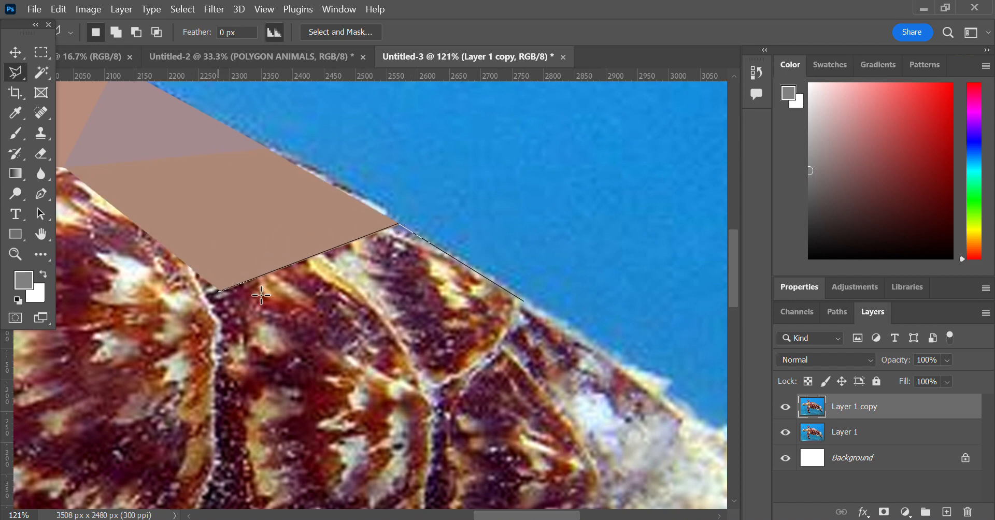
{"action": "left_click", "coordinate": [524, 301]}
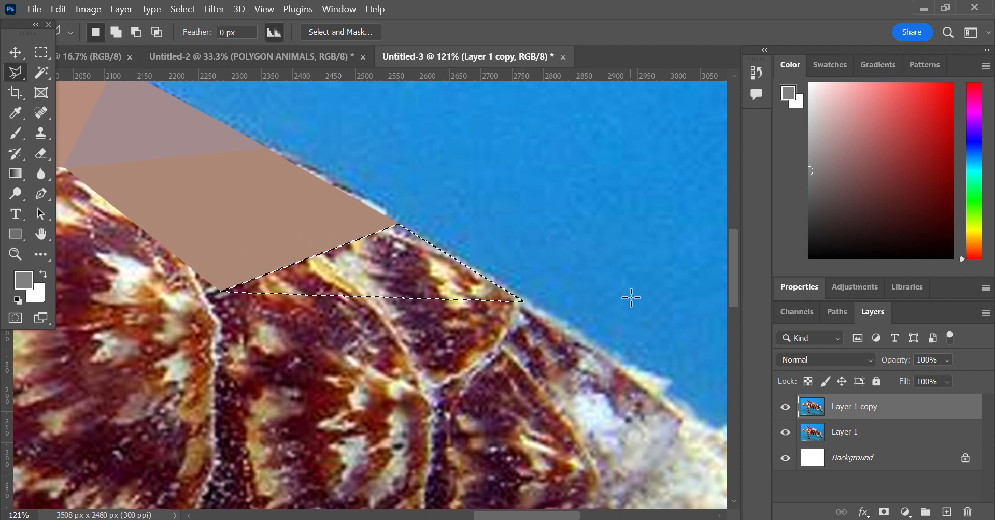
{"action": "key", "text": "ctrl+alt+f"}
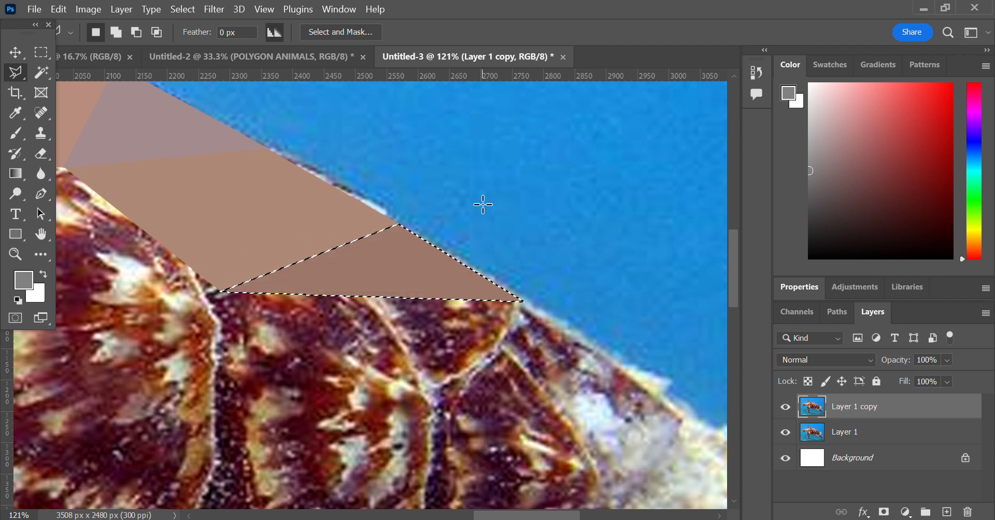
Outline a small patch over the upper part of the turtle's eye with the Polygonal Lasso and fill it with its average colour
{"action": "key", "text": "ctrl+minus"}
{"action": "key", "text": "ctrl+minus"}
{"action": "key", "text": "ctrl+minus"}
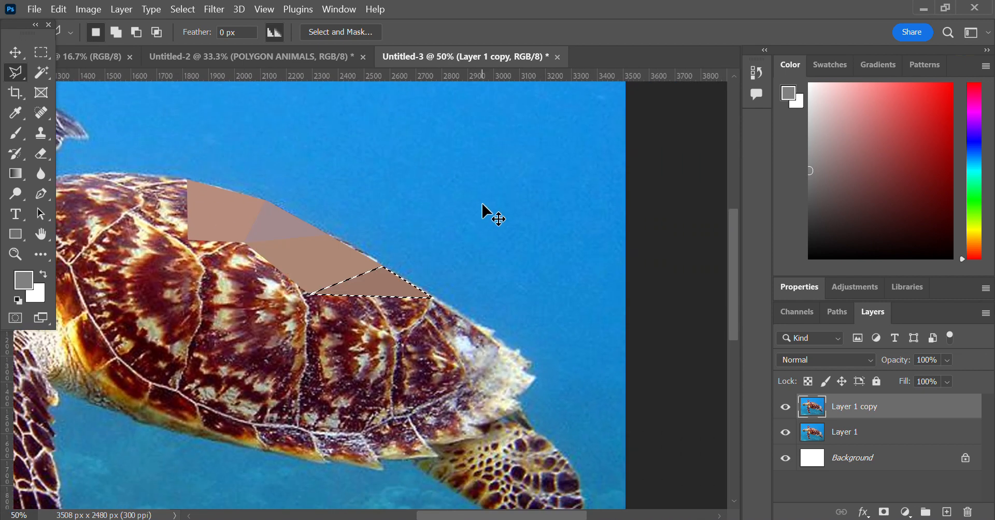
{"action": "left_click_drag", "start_coordinate": [213, 272], "coordinate": [396, 217]}
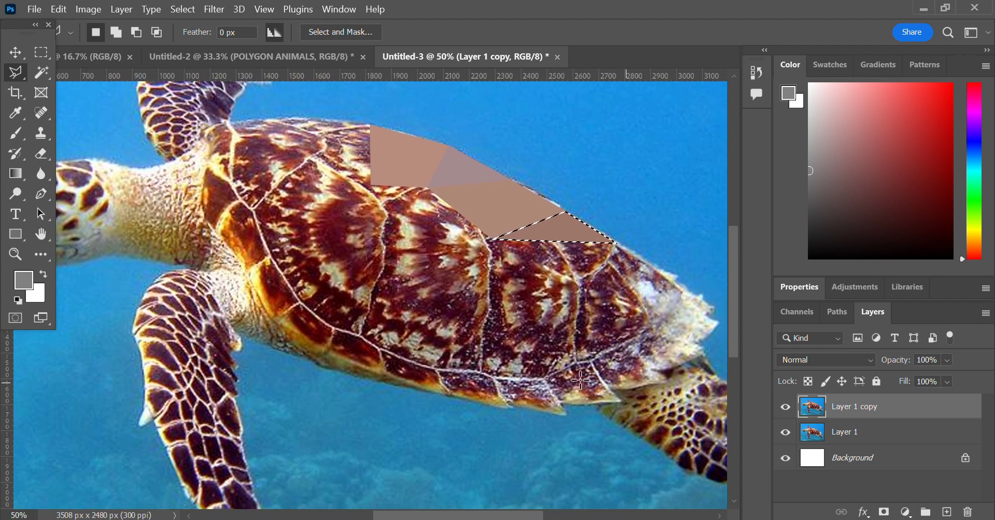
{"action": "mouse_move", "coordinate": [273, 373]}
{"action": "left_mouse_down"}
{"action": "mouse_move", "coordinate": [382, 344]}
{"action": "mouse_move", "coordinate": [341, 324]}
{"action": "mouse_move", "coordinate": [300, 327]}
{"action": "left_mouse_up"}
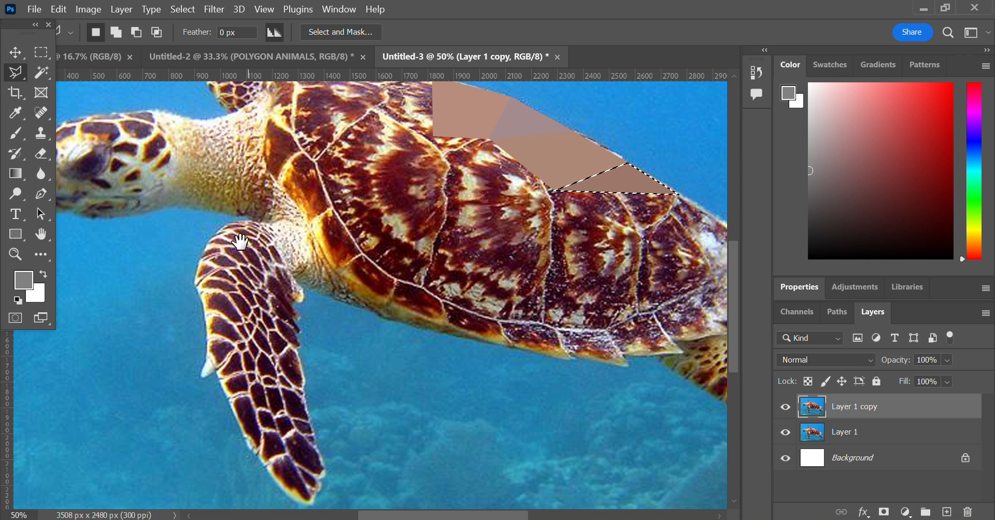
{"action": "left_click_drag", "start_coordinate": [241, 233], "coordinate": [379, 275]}
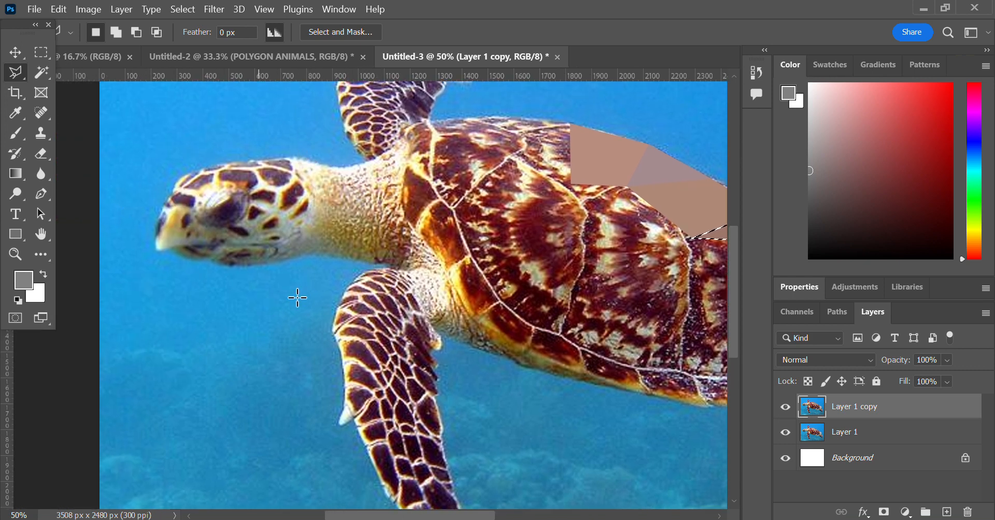
{"action": "left_click", "coordinate": [16, 254]}
{"action": "left_click_drag", "start_coordinate": [246, 211], "coordinate": [228, 223]}
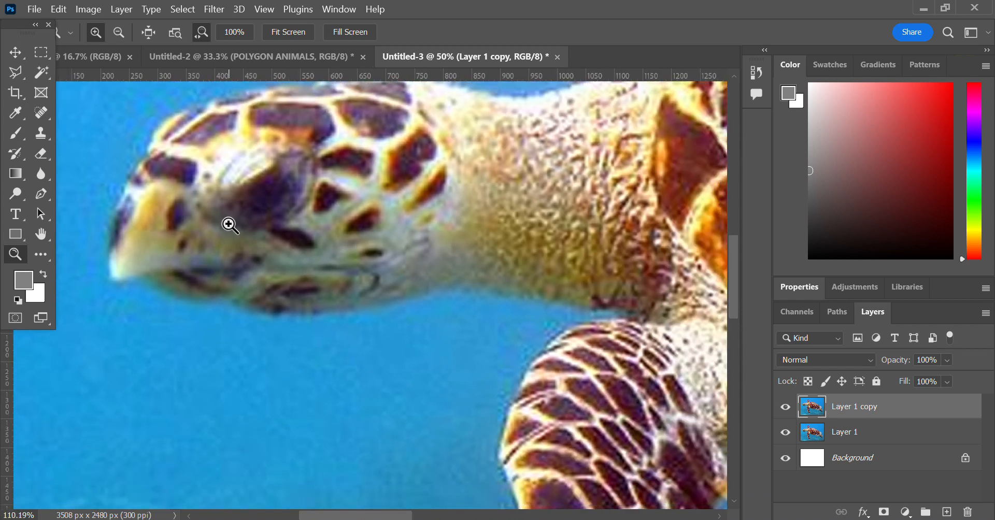
{"action": "left_click", "coordinate": [15, 73]}
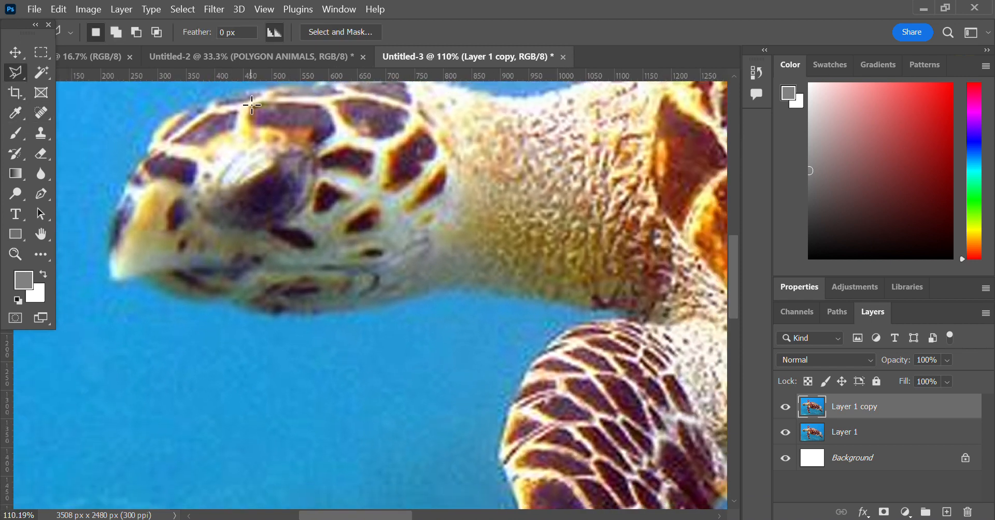
{"action": "left_click", "coordinate": [303, 145]}
{"action": "left_click", "coordinate": [313, 167]}
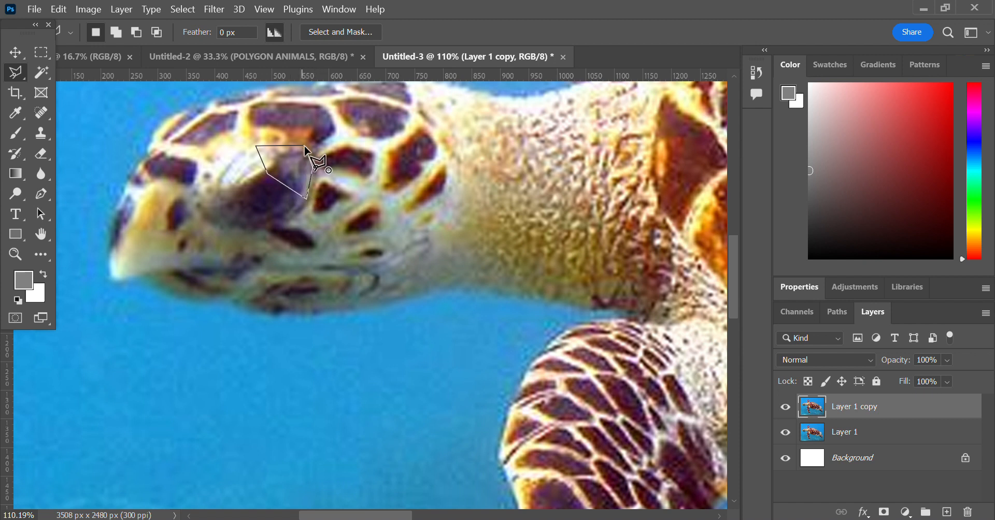
{"action": "left_click", "coordinate": [304, 147]}
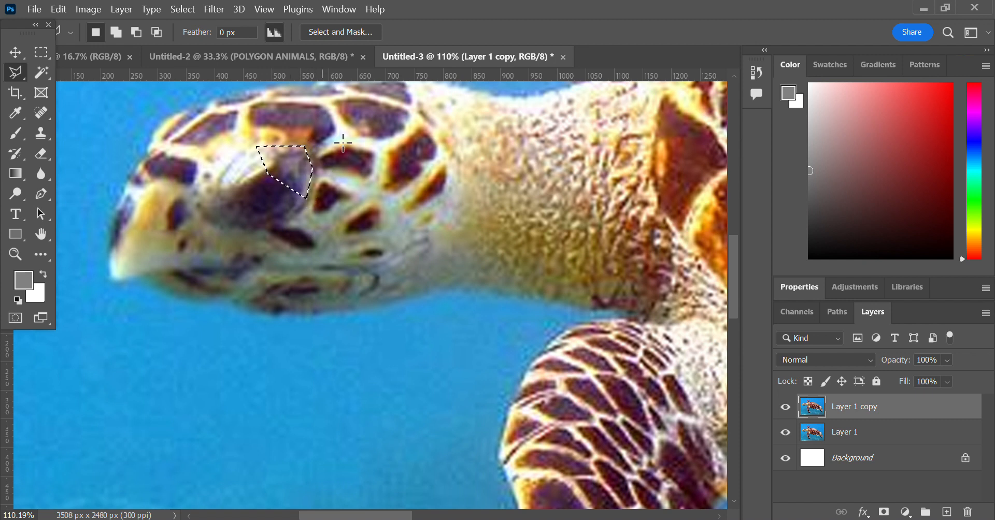
{"action": "key", "text": "alt+BackSpace"}
{"action": "left_click", "coordinate": [439, 115]}
{"action": "scroll", "coordinate": [426, 104], "scroll_direction": "up", "scroll_amount": 5}
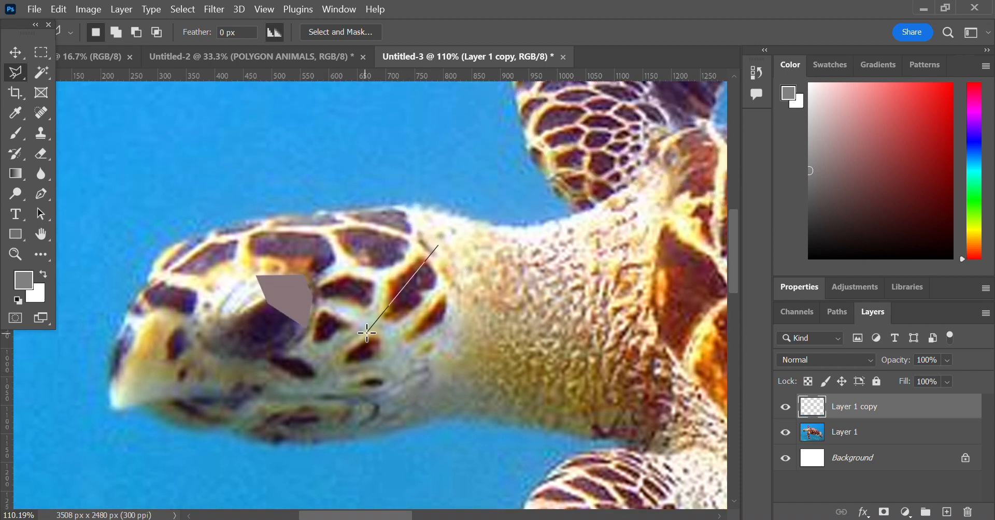
{"action": "key", "text": "Escape"}
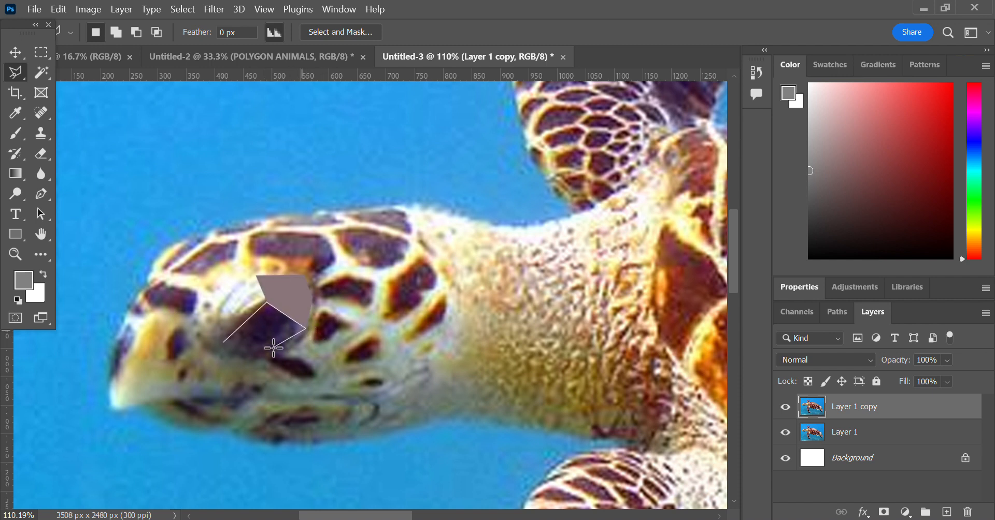
Outline the eye's dark lower patch and the pale patch facing the beak, filling each with its own average colour
{"action": "double_click", "coordinate": [225, 344]}
{"action": "key", "text": "ctrl+alt+f"}
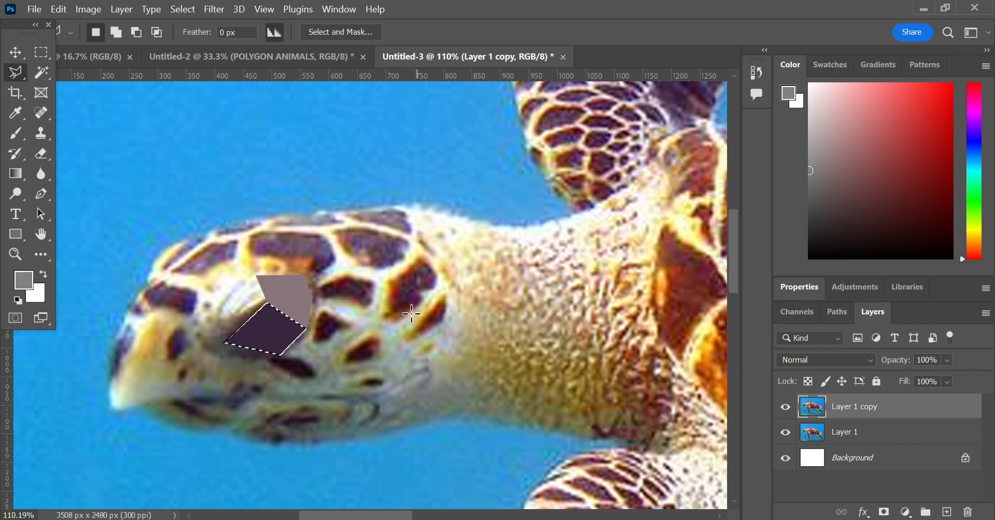
{"action": "key", "text": "ctrl+d"}
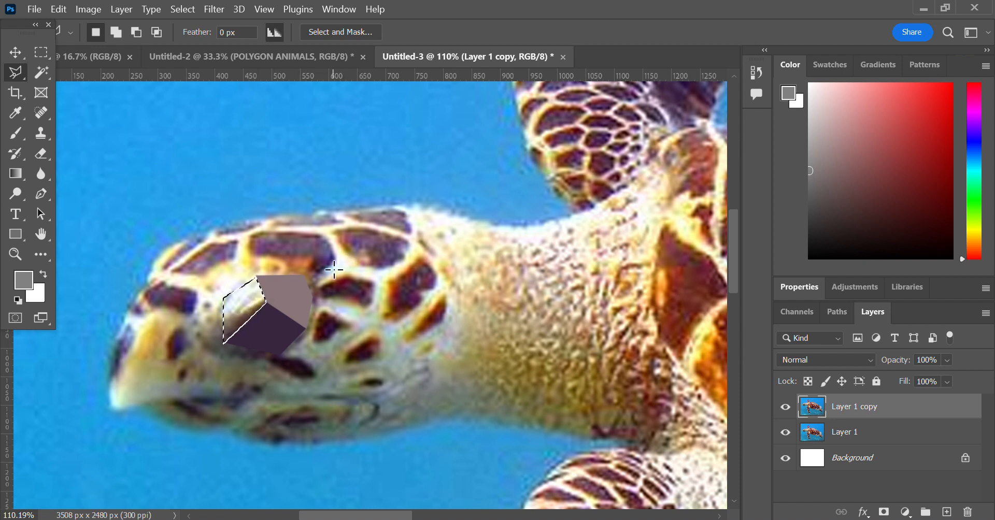
{"action": "key", "text": "ctrl+alt+f"}
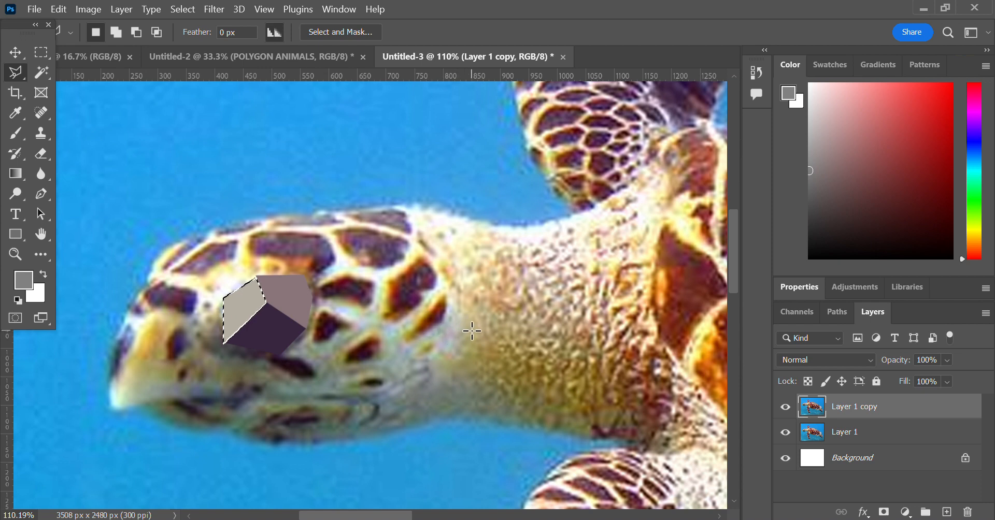
Outline the whole turtle, including head, shell and flippers, as one closed Polygonal Lasso selection
{"action": "key", "text": "ctrl+minus"}
{"action": "key", "text": "ctrl+minus"}
{"action": "key", "text": "ctrl+minus"}
{"action": "key", "text": "ctrl+minus"}
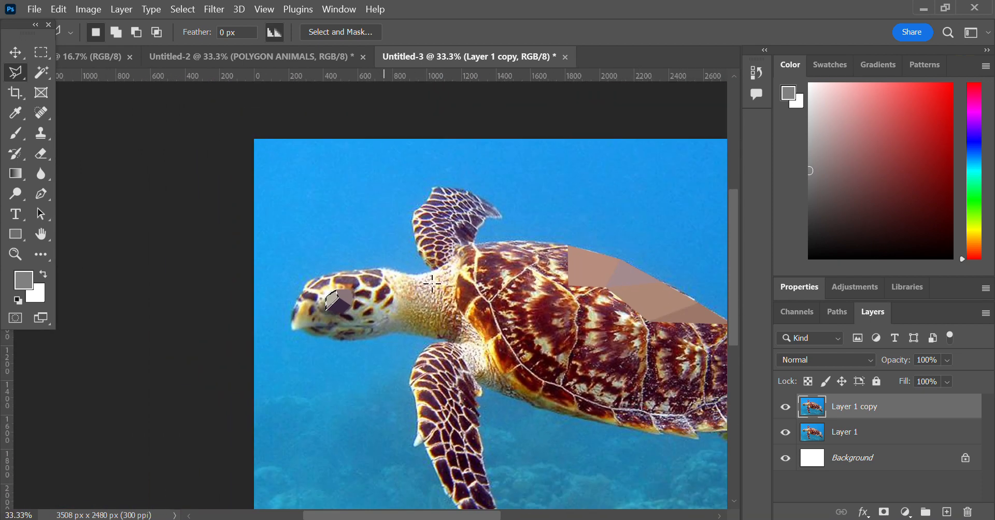
{"action": "left_click_drag", "start_coordinate": [651, 428], "coordinate": [506, 378]}
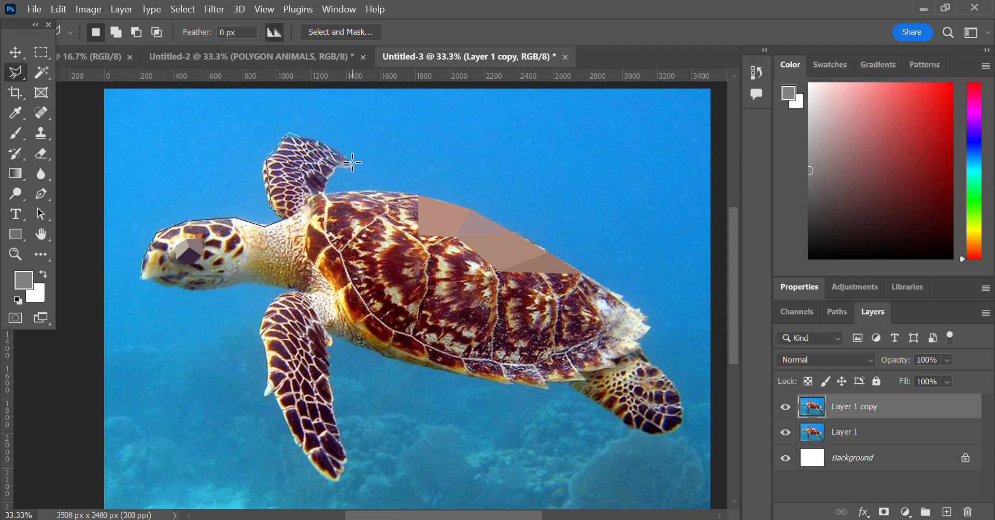
{"action": "left_click", "coordinate": [418, 195]}
{"action": "left_click", "coordinate": [473, 209]}
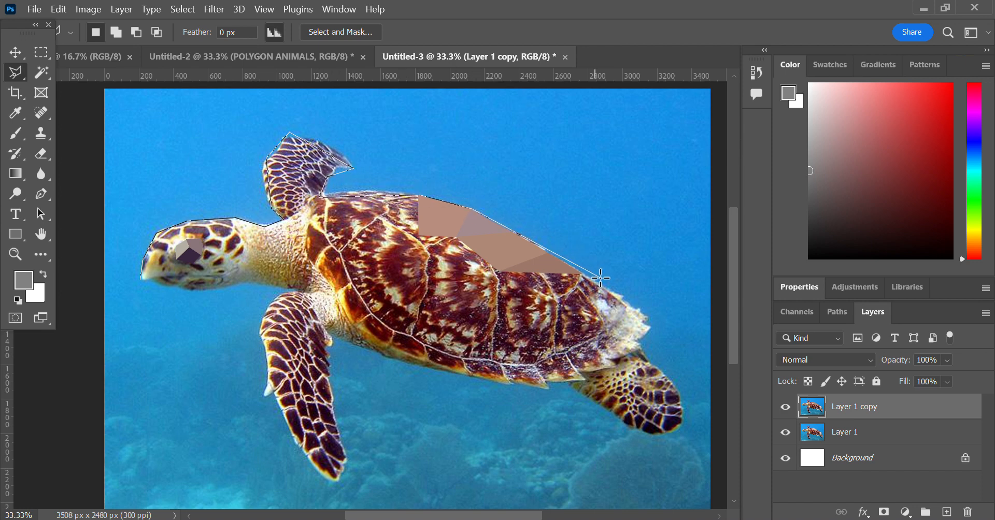
{"action": "left_click", "coordinate": [647, 353]}
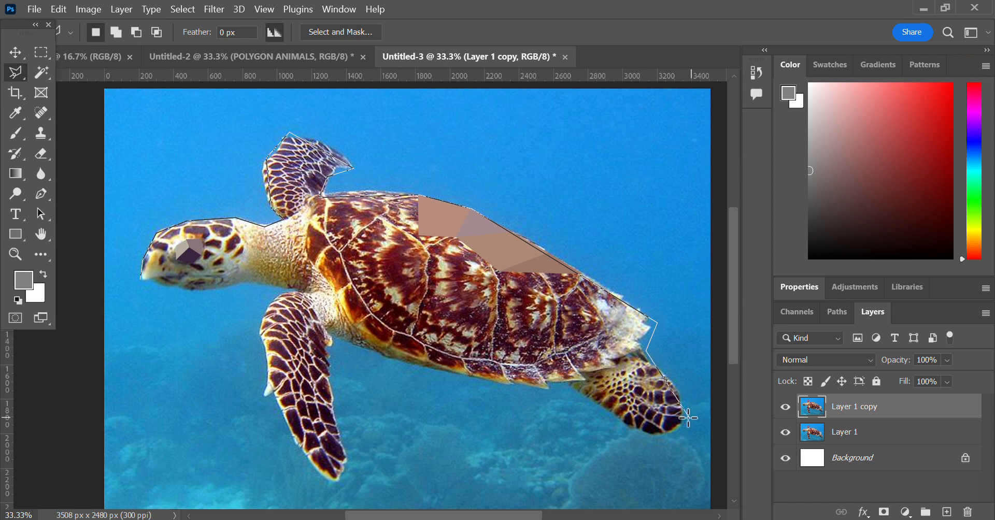
{"action": "left_click", "coordinate": [676, 418]}
{"action": "left_click", "coordinate": [551, 380]}
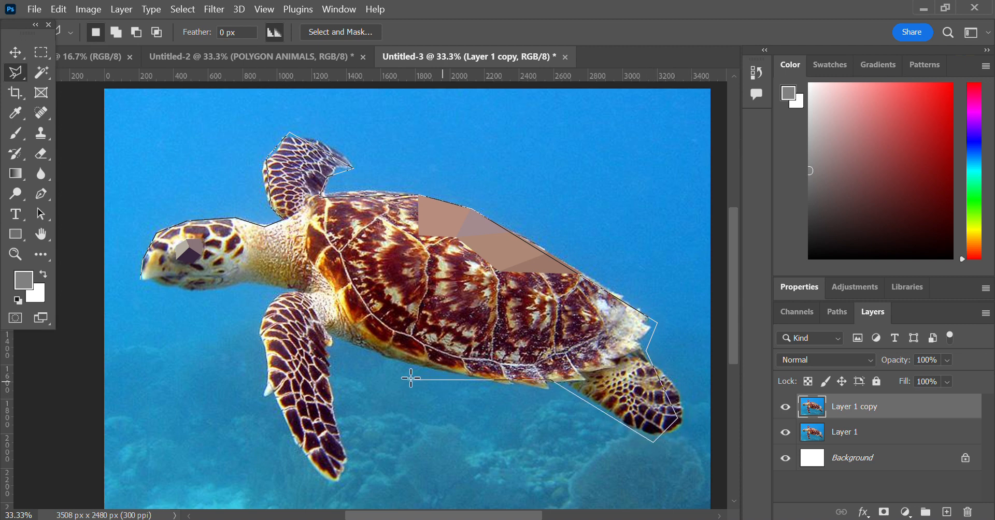
{"action": "left_click", "coordinate": [440, 371]}
{"action": "left_click", "coordinate": [329, 338]}
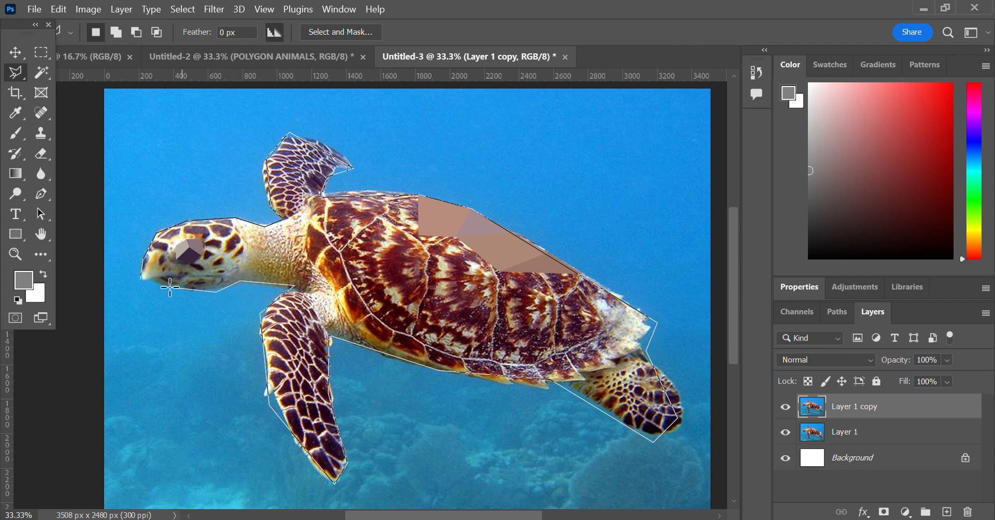
{"action": "left_click", "coordinate": [140, 279]}
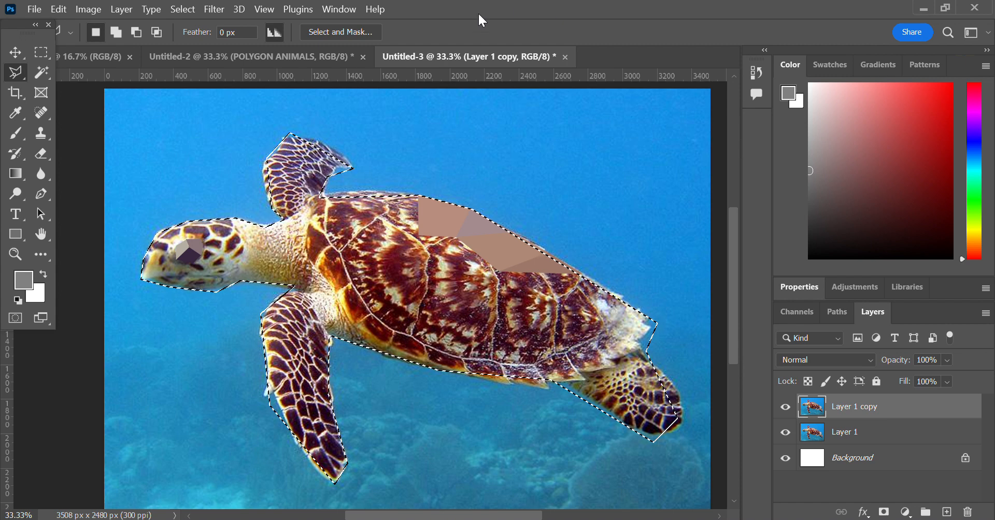
Invert the selection to cover the water around the turtle and start a Fill with a custom Color as its contents
{"action": "left_click", "coordinate": [188, 9]}
{"action": "left_click", "coordinate": [201, 71]}
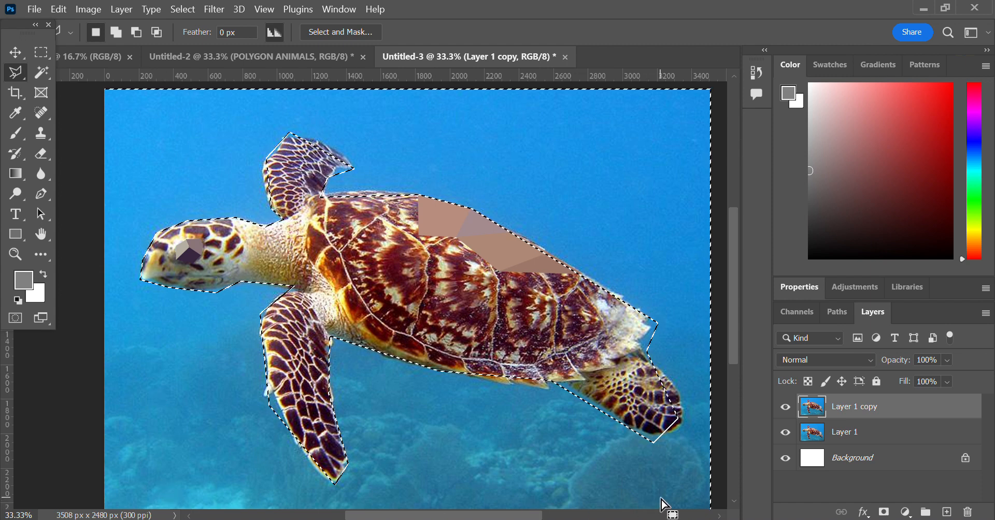
{"action": "left_click", "coordinate": [59, 9]}
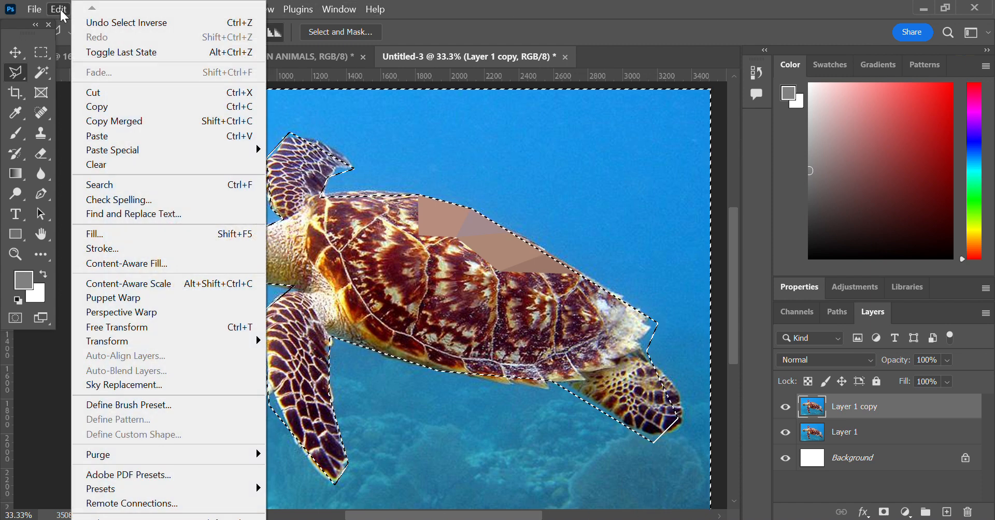
{"action": "left_click", "coordinate": [120, 241]}
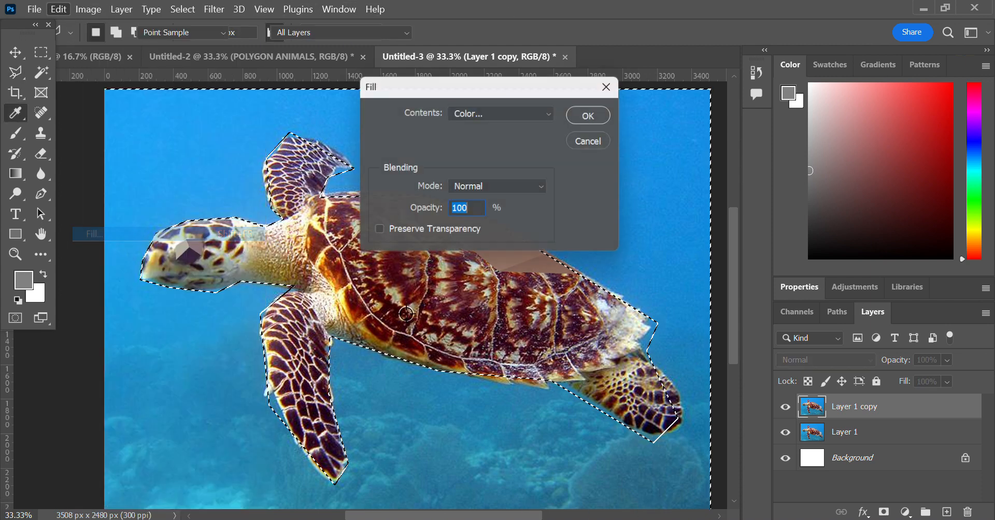
{"action": "left_click", "coordinate": [508, 111]}
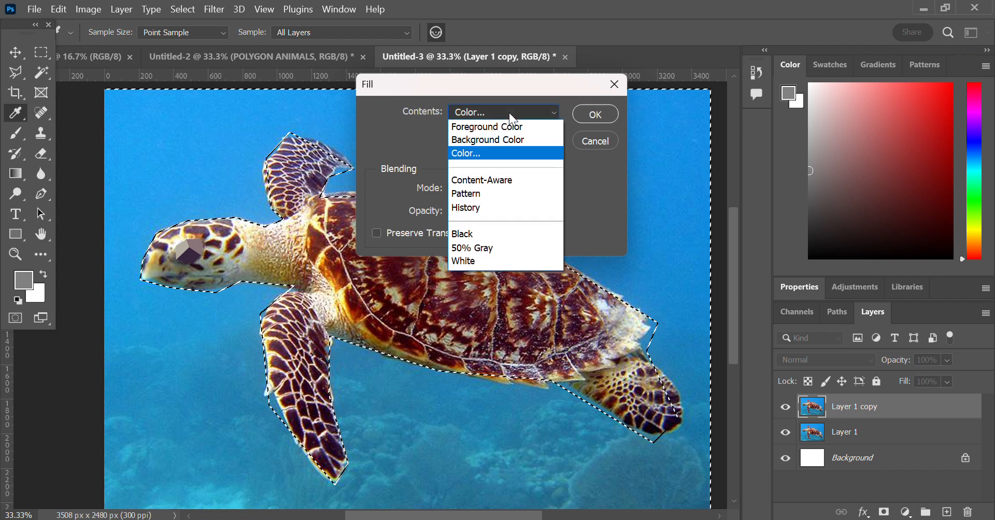
{"action": "left_click", "coordinate": [486, 152]}
Pick a dark muted blue based on the water's hue and fill the background with it in Normal mode at 100% opacity
{"action": "left_click", "coordinate": [691, 280]}
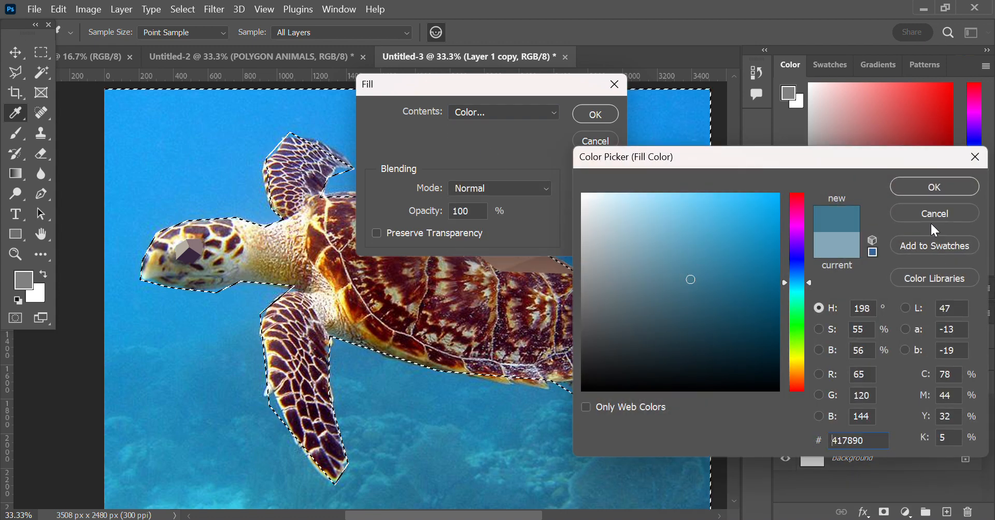
{"action": "mouse_move", "coordinate": [810, 284]}
{"action": "left_mouse_down"}
{"action": "mouse_move", "coordinate": [813, 242]}
{"action": "mouse_move", "coordinate": [802, 329]}
{"action": "mouse_move", "coordinate": [803, 276]}
{"action": "left_mouse_up"}
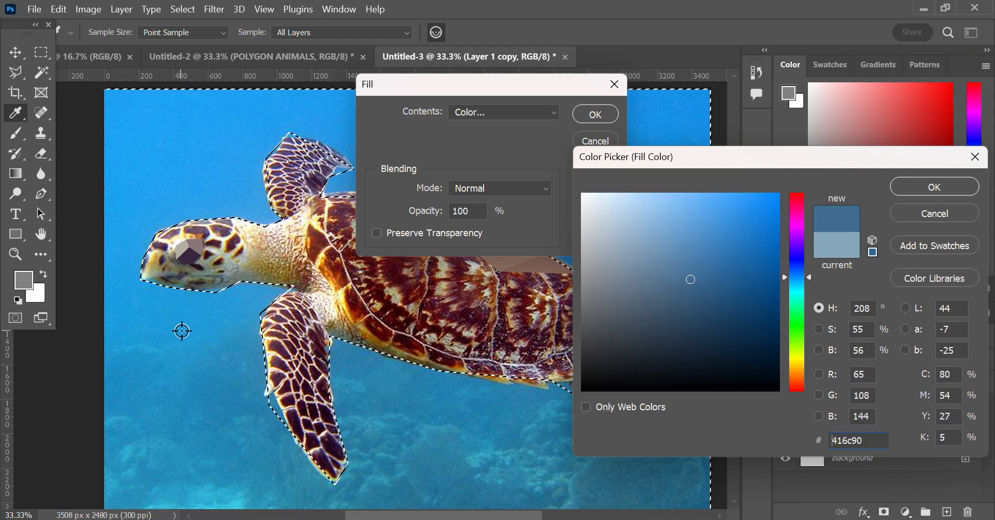
{"action": "left_click", "coordinate": [182, 331]}
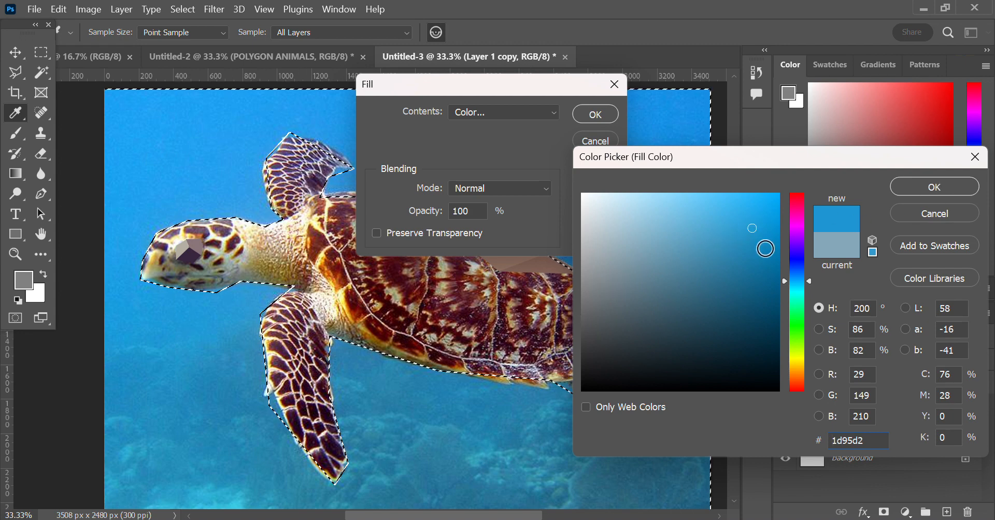
{"action": "left_click", "coordinate": [732, 291]}
{"action": "left_click", "coordinate": [934, 187]}
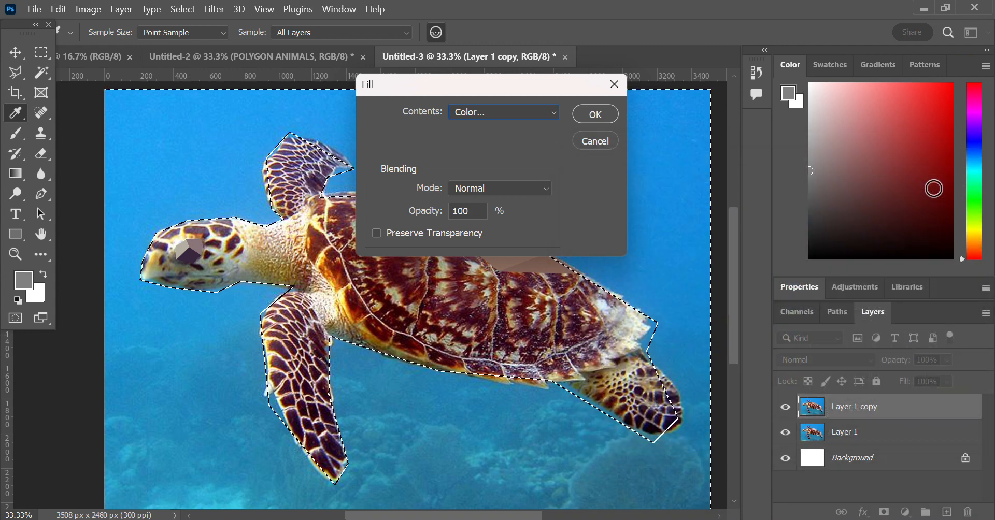
{"action": "left_click", "coordinate": [607, 113]}
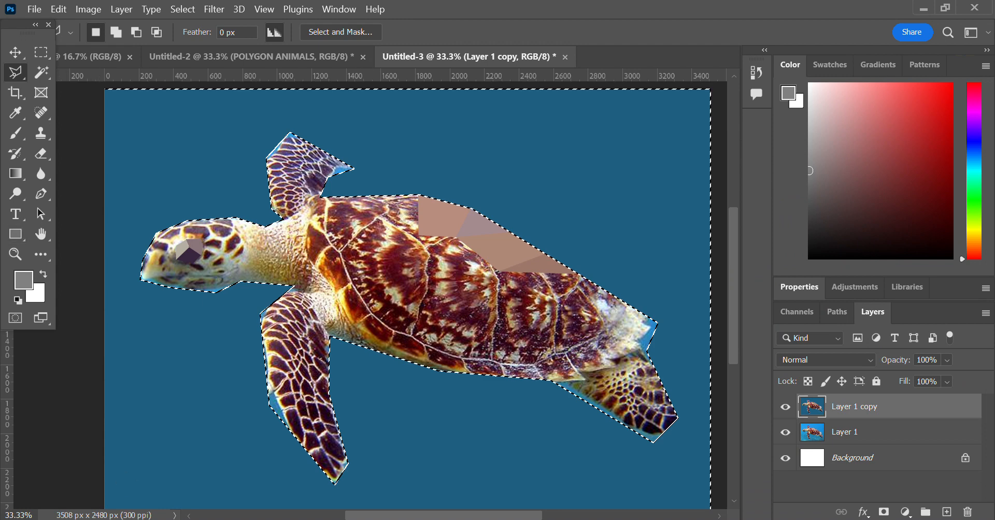
{"action": "left_click", "coordinate": [17, 48]}
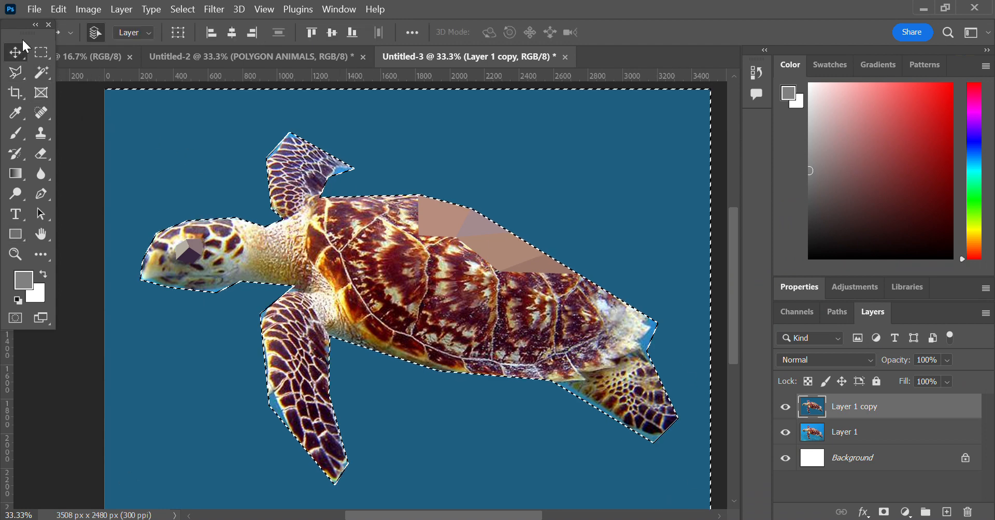
Start saving the document under a new name on the computer, with the OneDrive folder CAD 2024 as the destination
{"action": "left_click", "coordinate": [32, 8]}
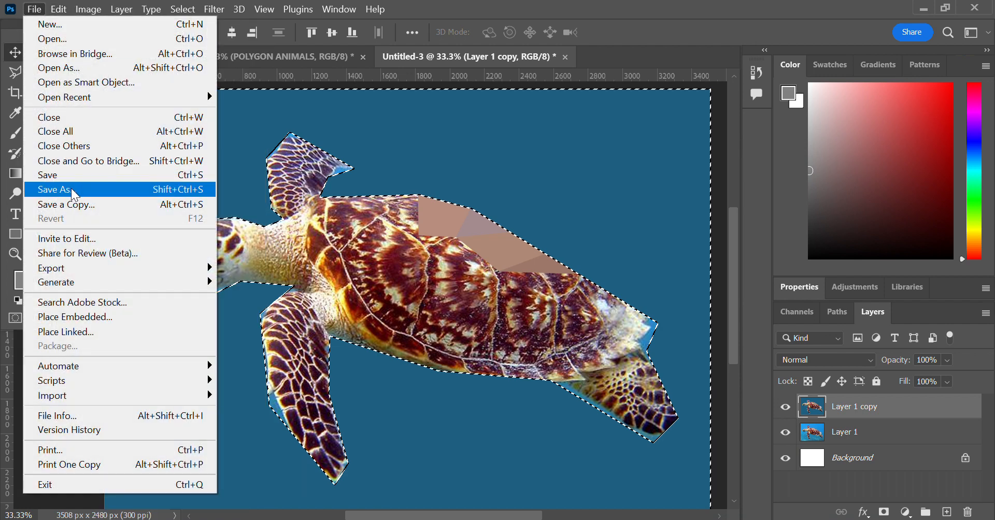
{"action": "left_click", "coordinate": [75, 190]}
{"action": "left_click", "coordinate": [188, 450]}
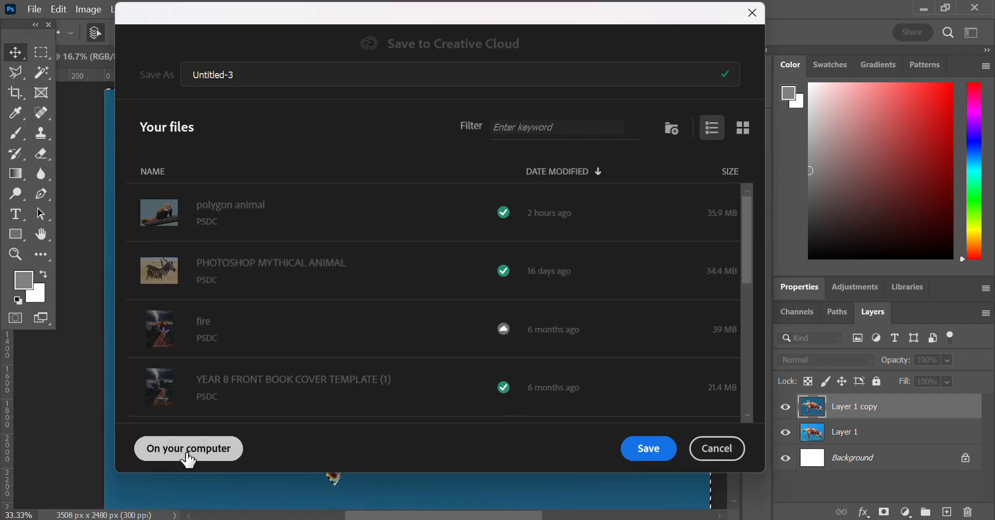
{"action": "left_click", "coordinate": [578, 414]}
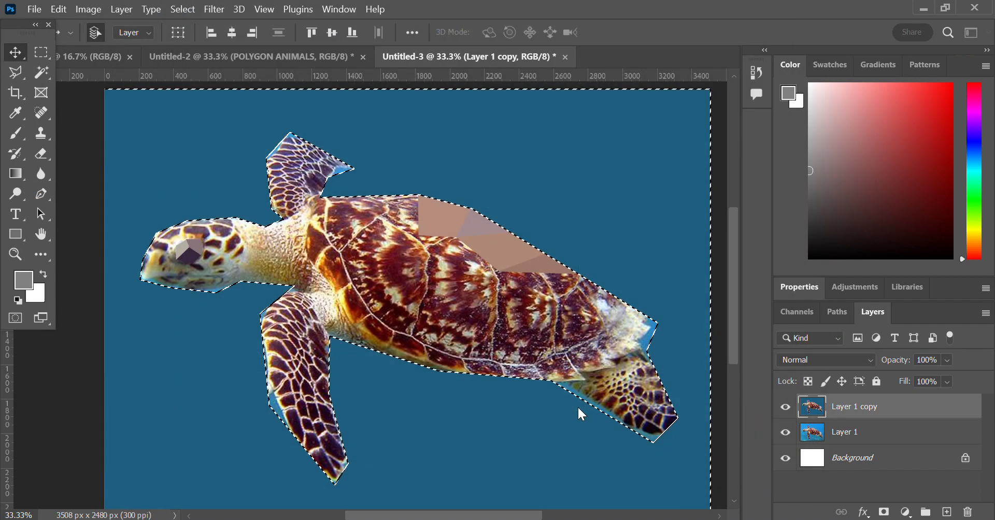
{"action": "left_click", "coordinate": [104, 100]}
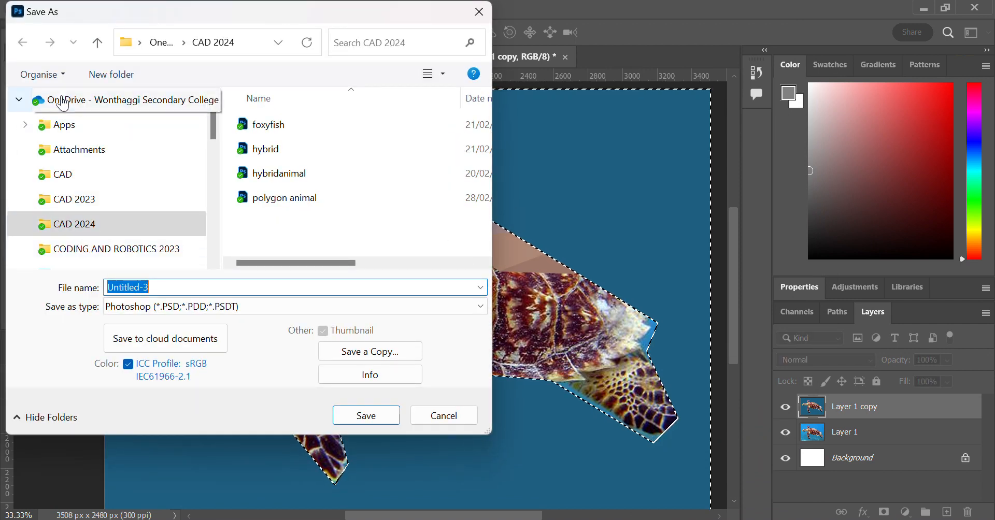
{"action": "left_click", "coordinate": [67, 218]}
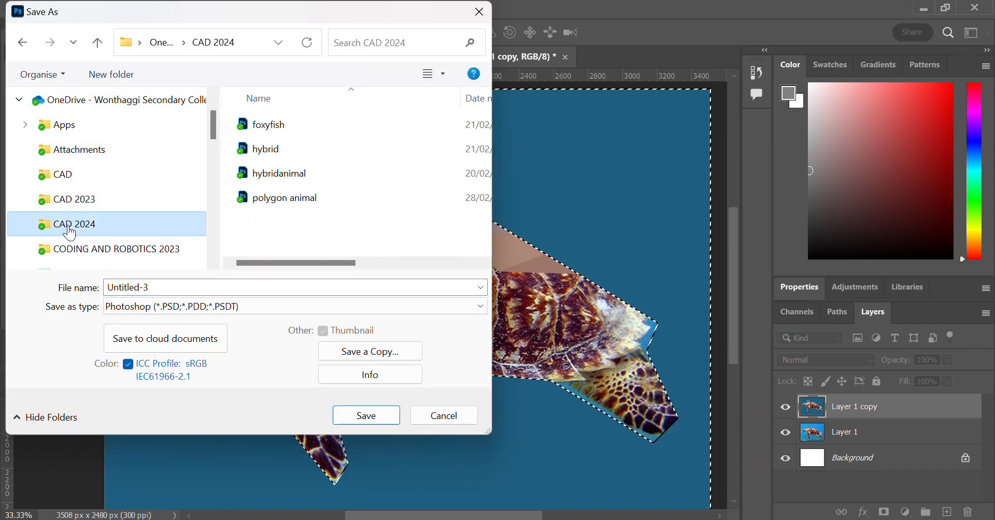
Name the file POLYGON ANIMAL TURTLE and save it in Photoshop format with Maximize Compatibility on
{"action": "left_click_drag", "start_coordinate": [174, 285], "coordinate": [175, 269]}
{"action": "type", "text": "POLYGON ANIMAL"}
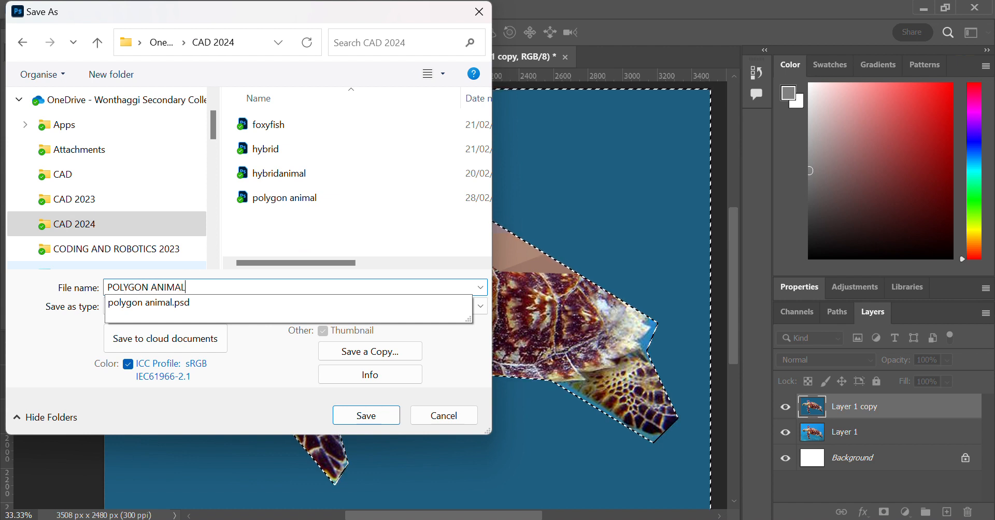
{"action": "type", "text": " TURTLE"}
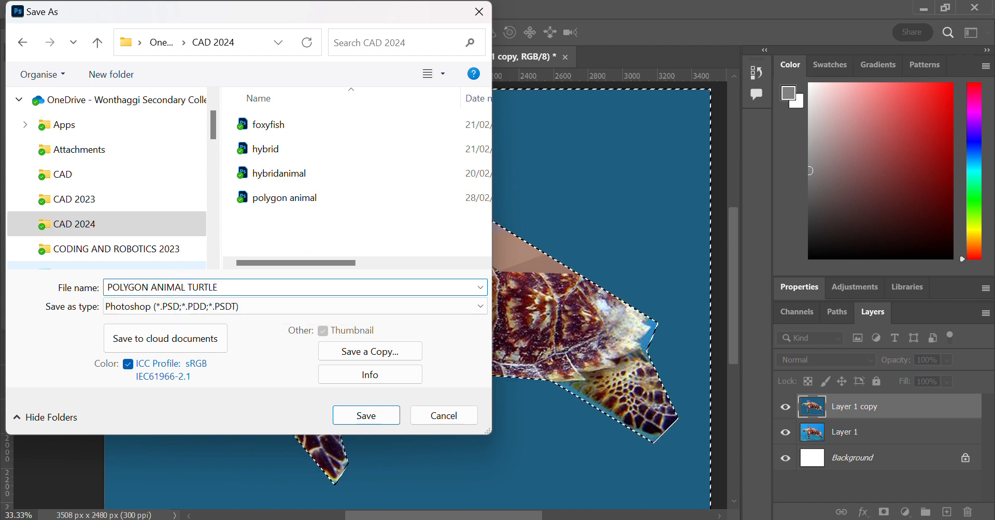
{"action": "left_click", "coordinate": [377, 418]}
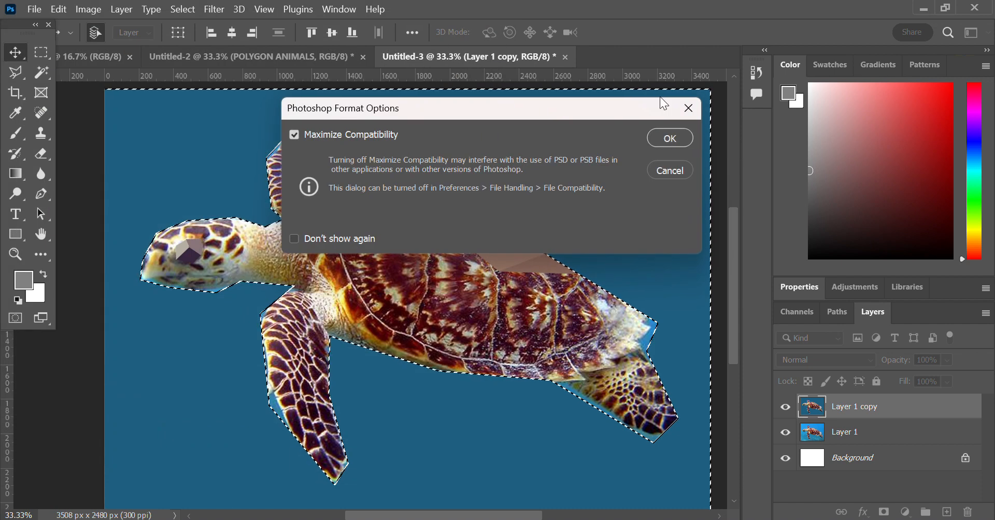
{"action": "left_click", "coordinate": [676, 141]}
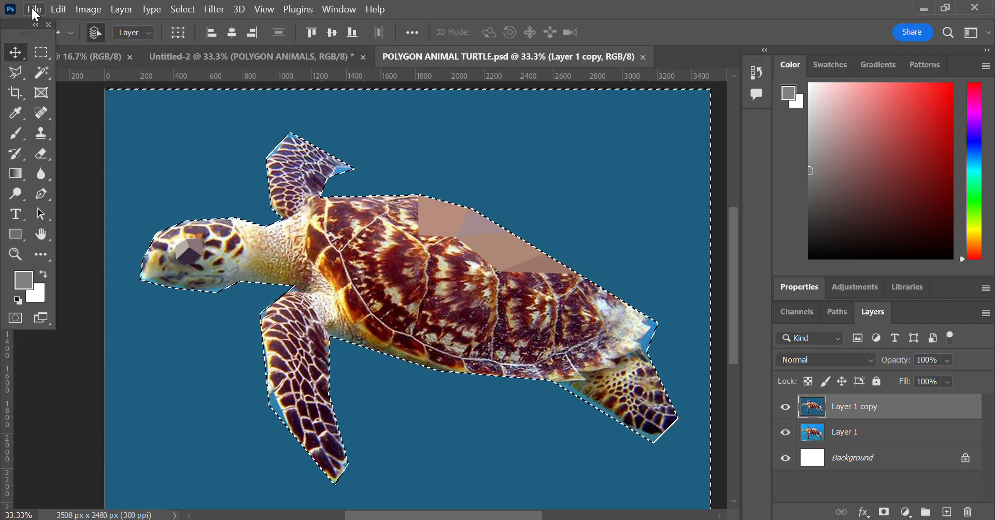
Review the print settings and available printers, keeping \\sanprinters\SAN_Printer as the printer, and leave without printing
{"action": "left_click", "coordinate": [33, 9]}
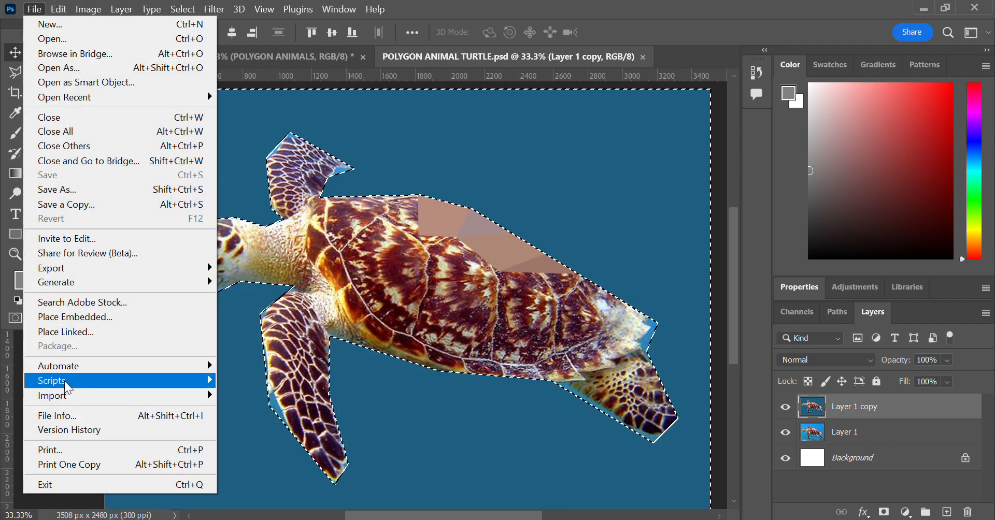
{"action": "left_click", "coordinate": [62, 450]}
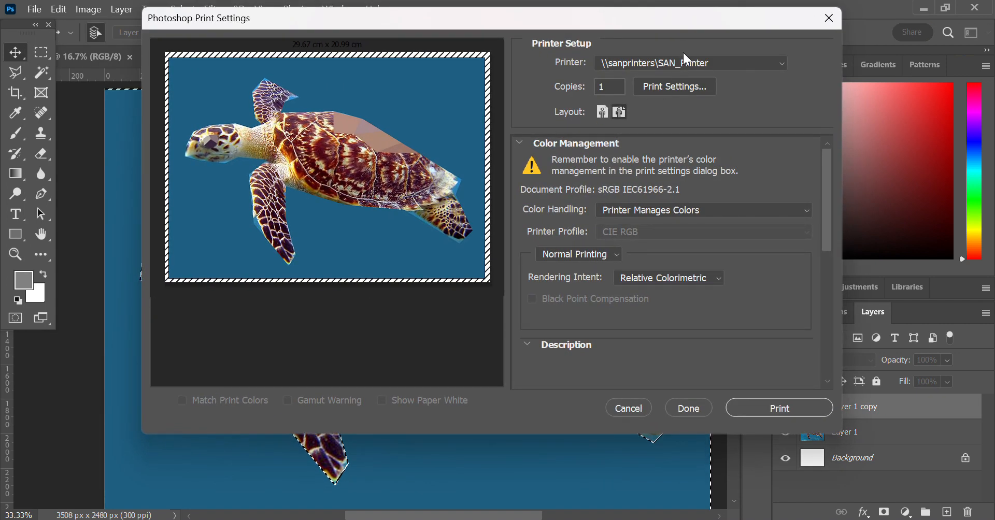
{"action": "left_click", "coordinate": [671, 63]}
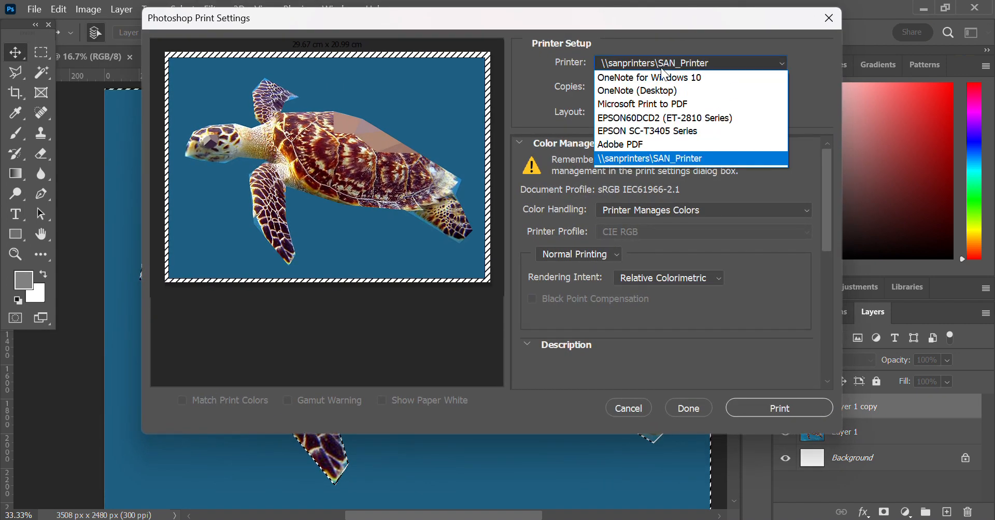
{"action": "left_click", "coordinate": [665, 157]}
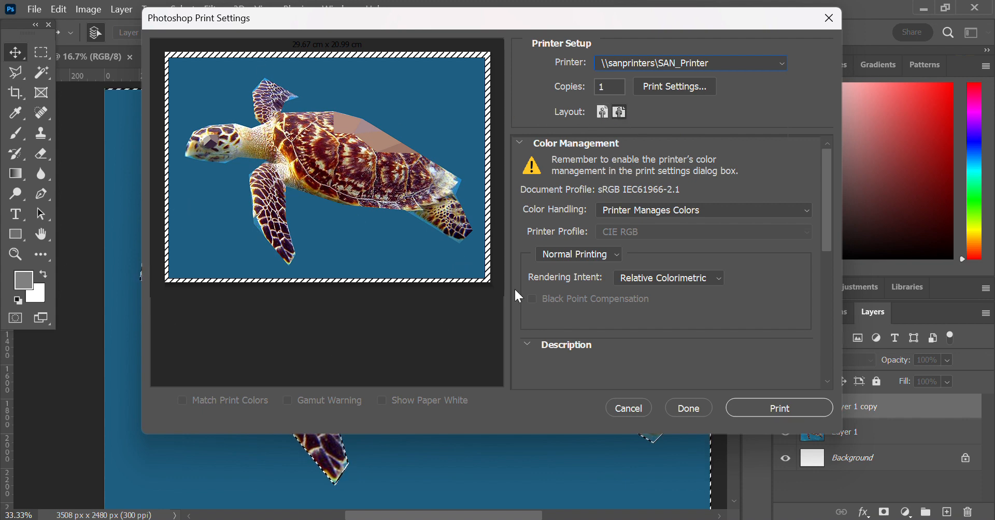
{"action": "left_click", "coordinate": [611, 413]}
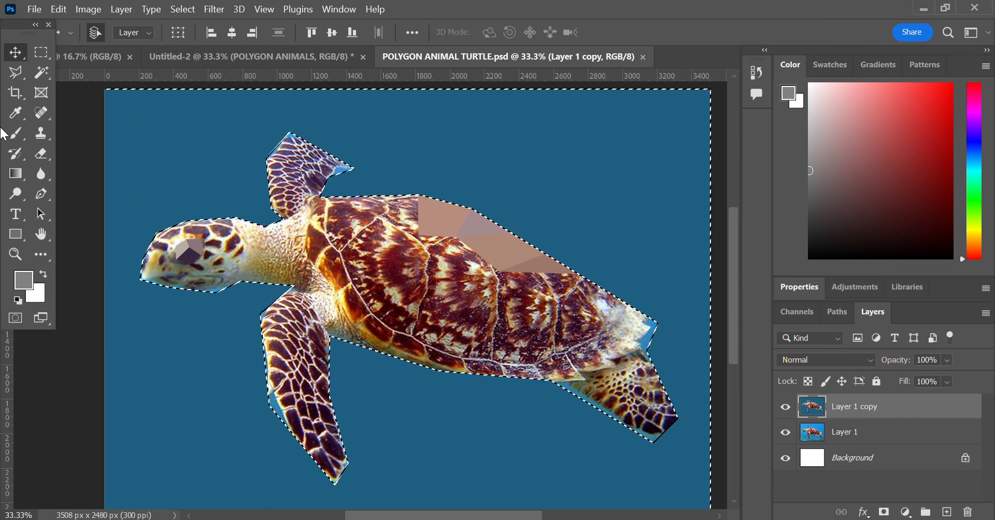